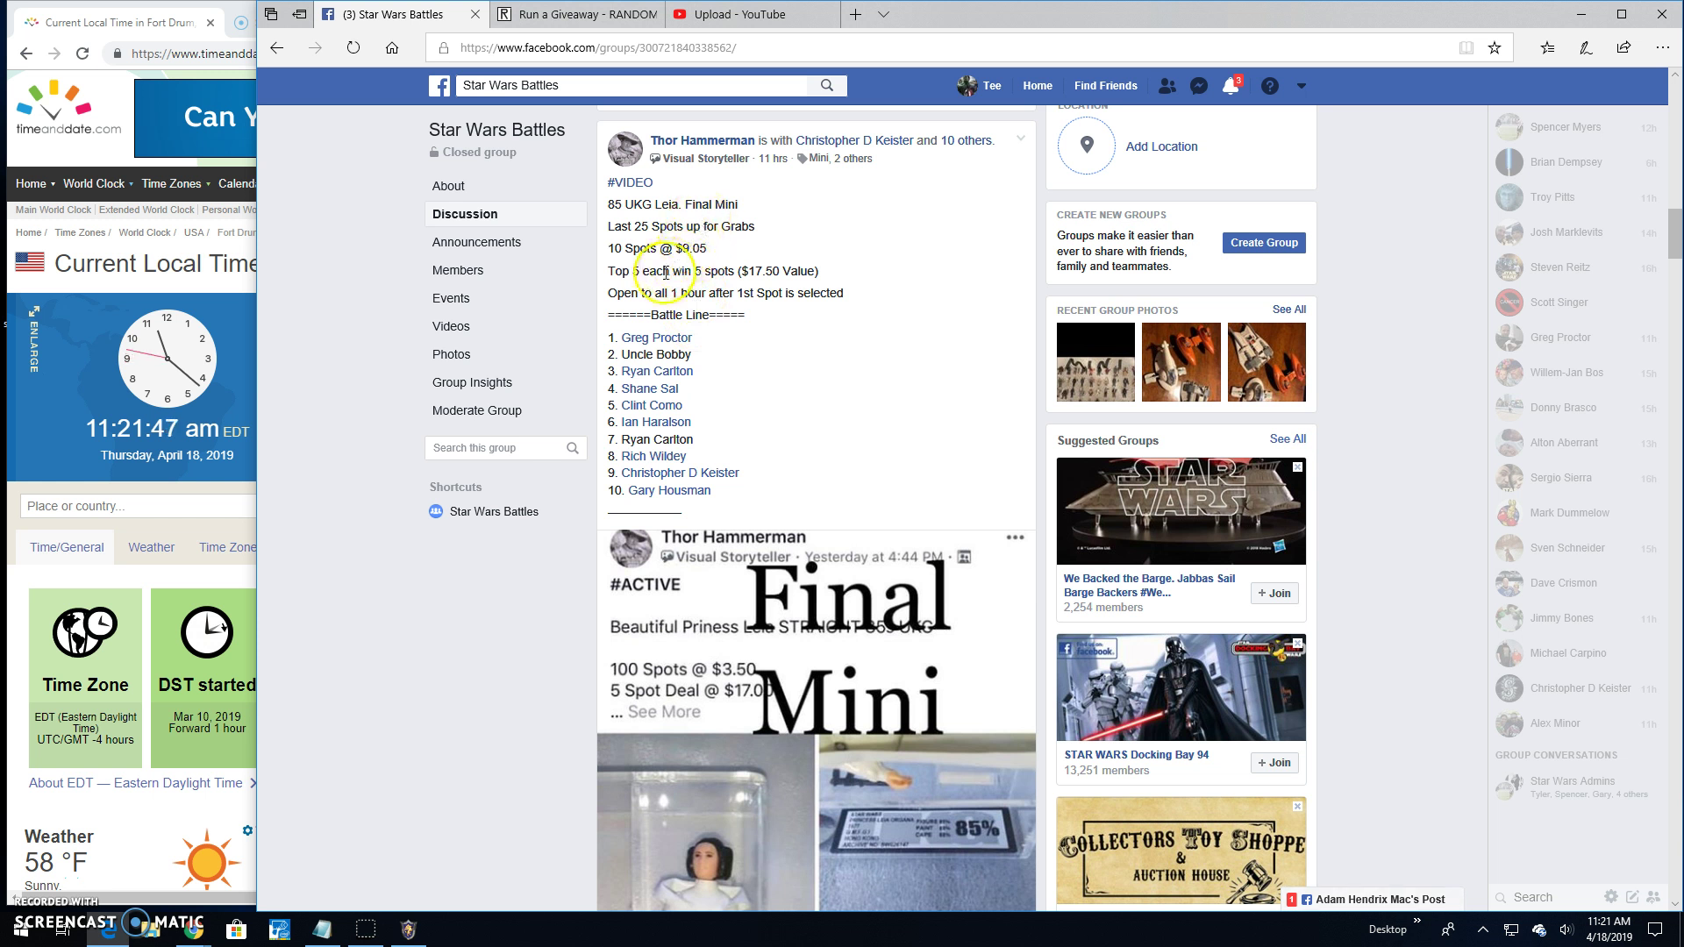
Copy the ten battle-line names from the 85 UKG Leia Final Mini post
drag(609, 338, 717, 493)
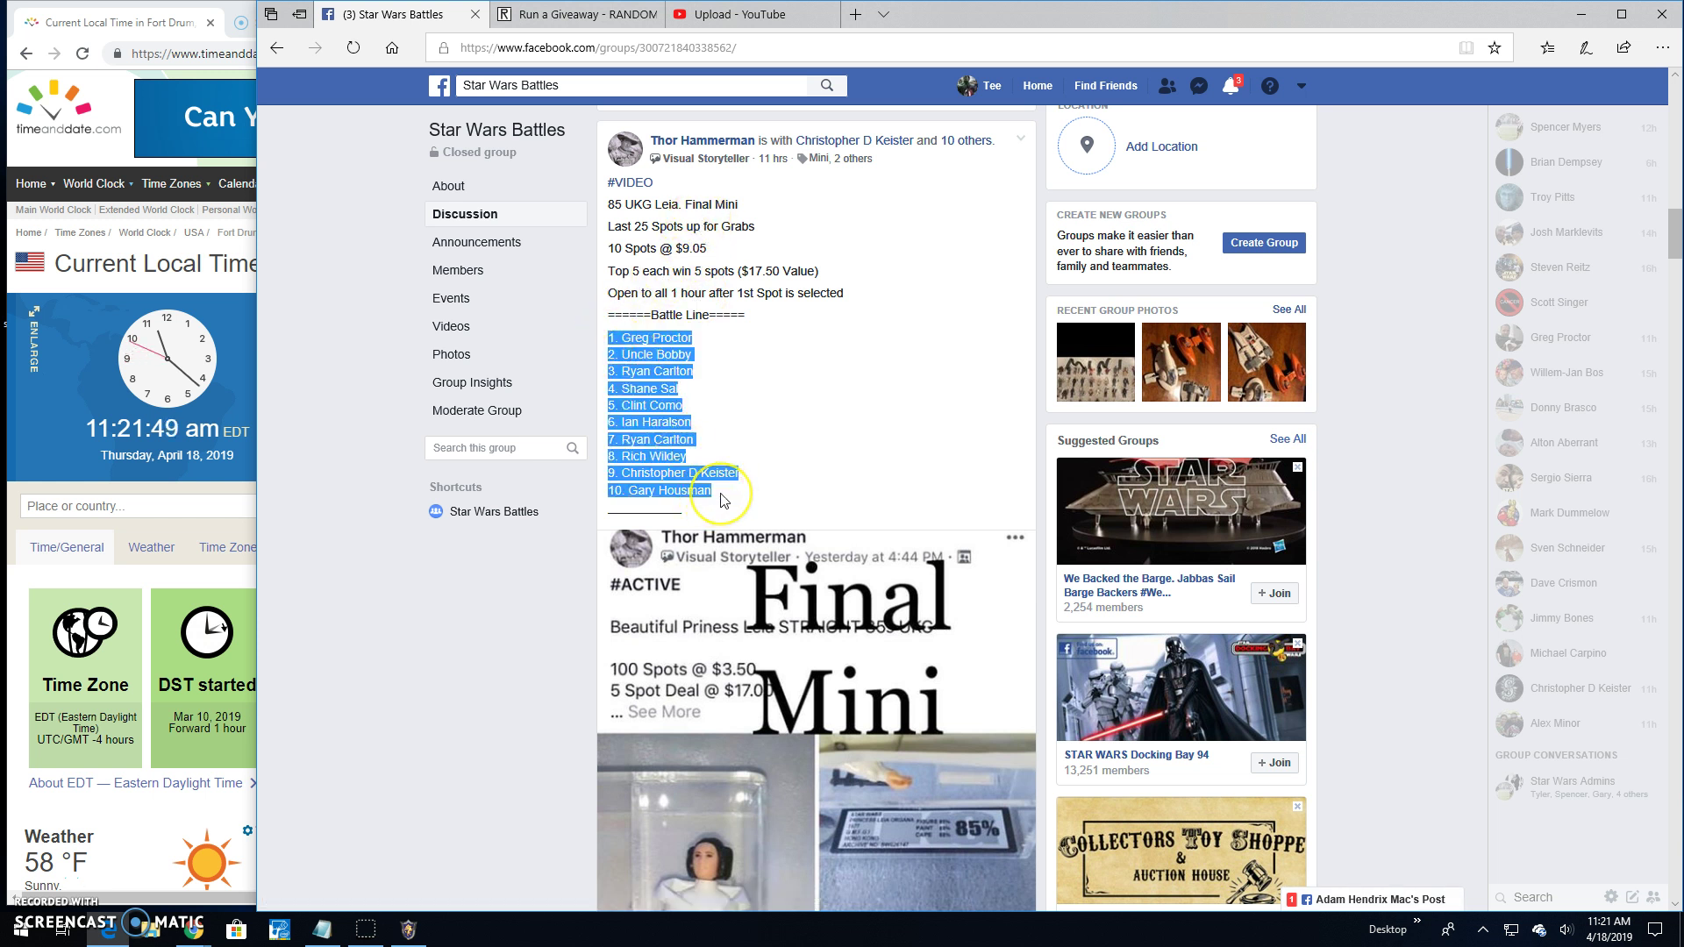
click(801, 432)
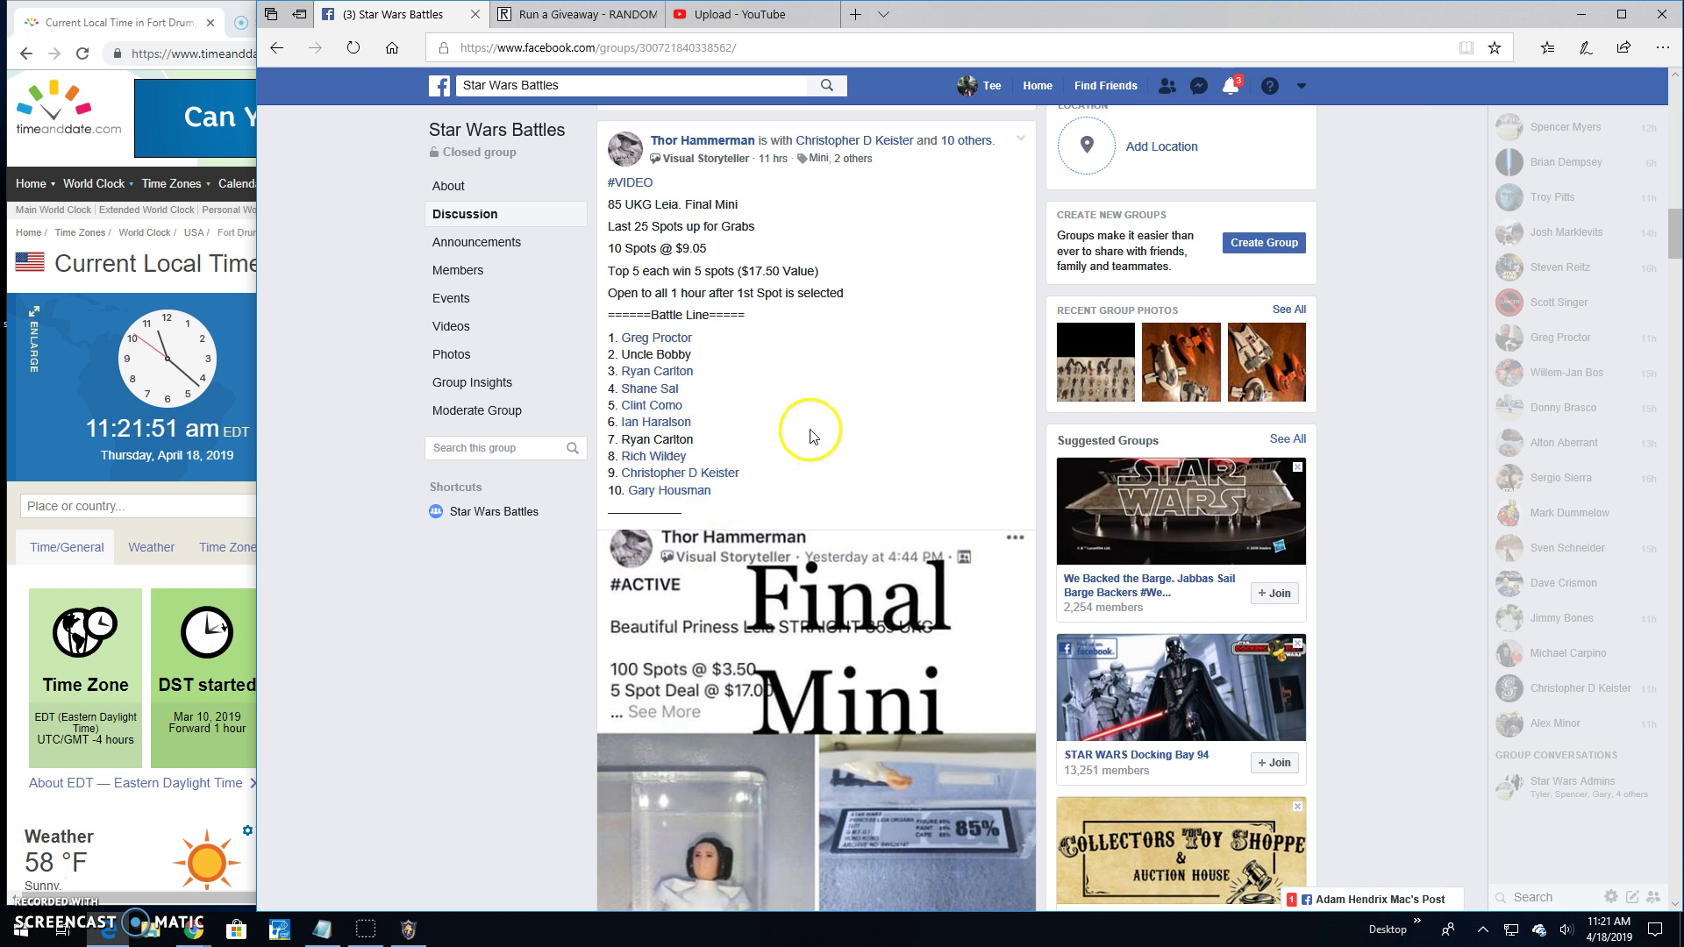
scroll(777, 470, down, 3)
scroll(745, 471, up, 8)
scroll(748, 478, down, 2)
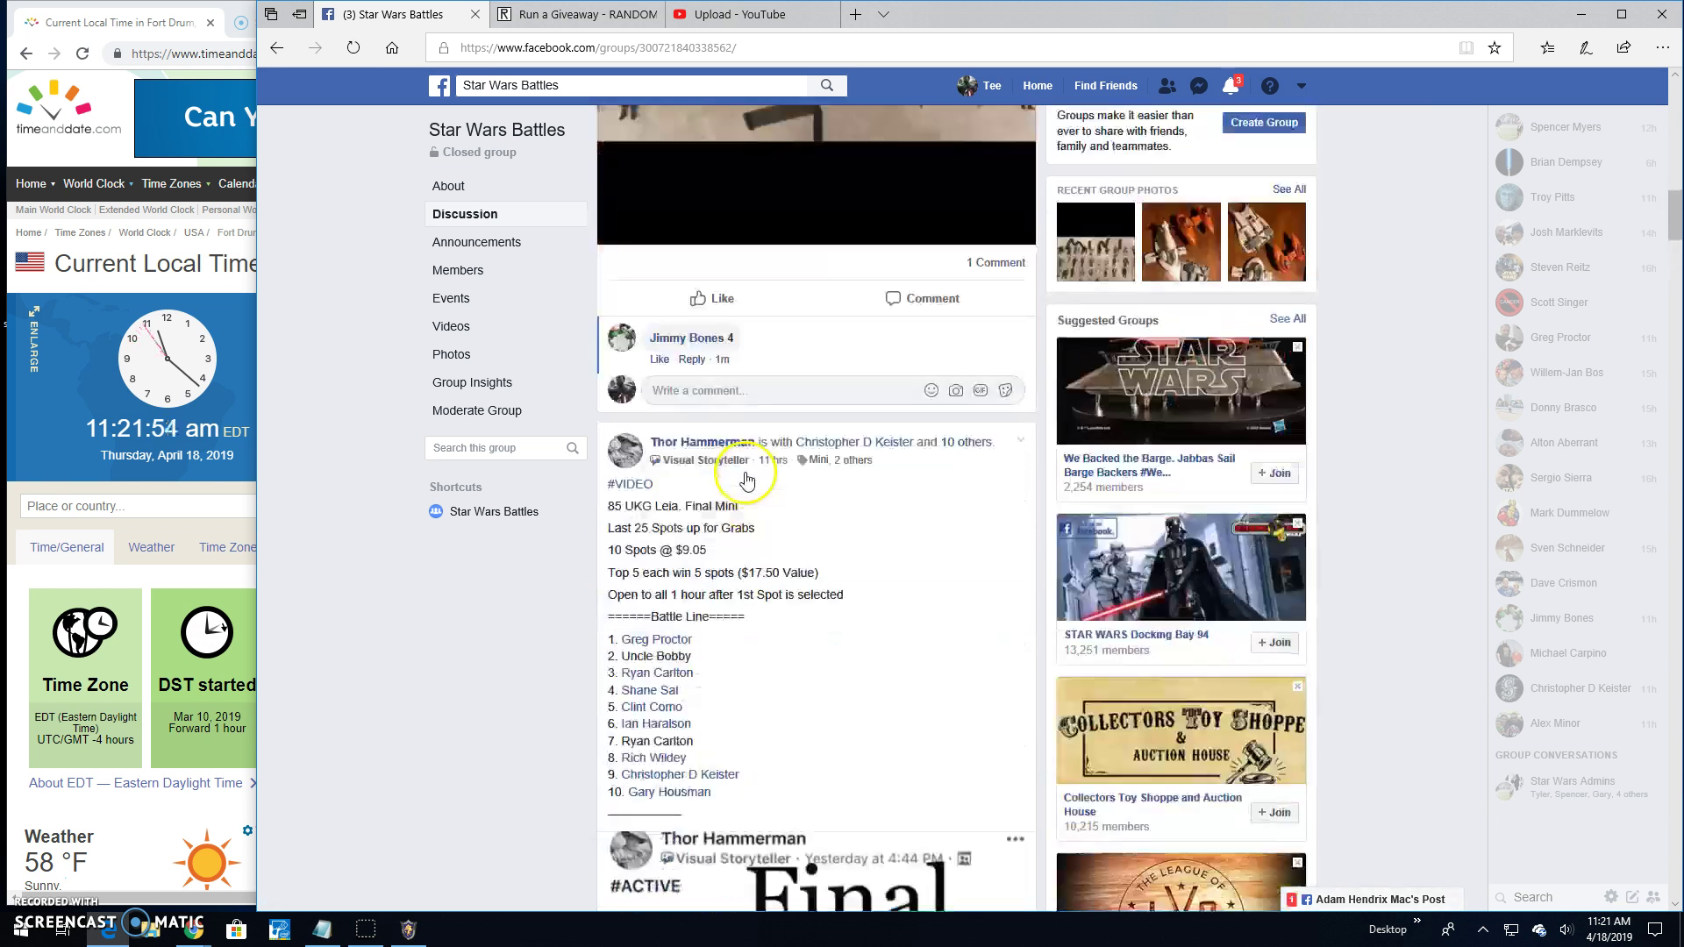
scroll(744, 474, down, 1)
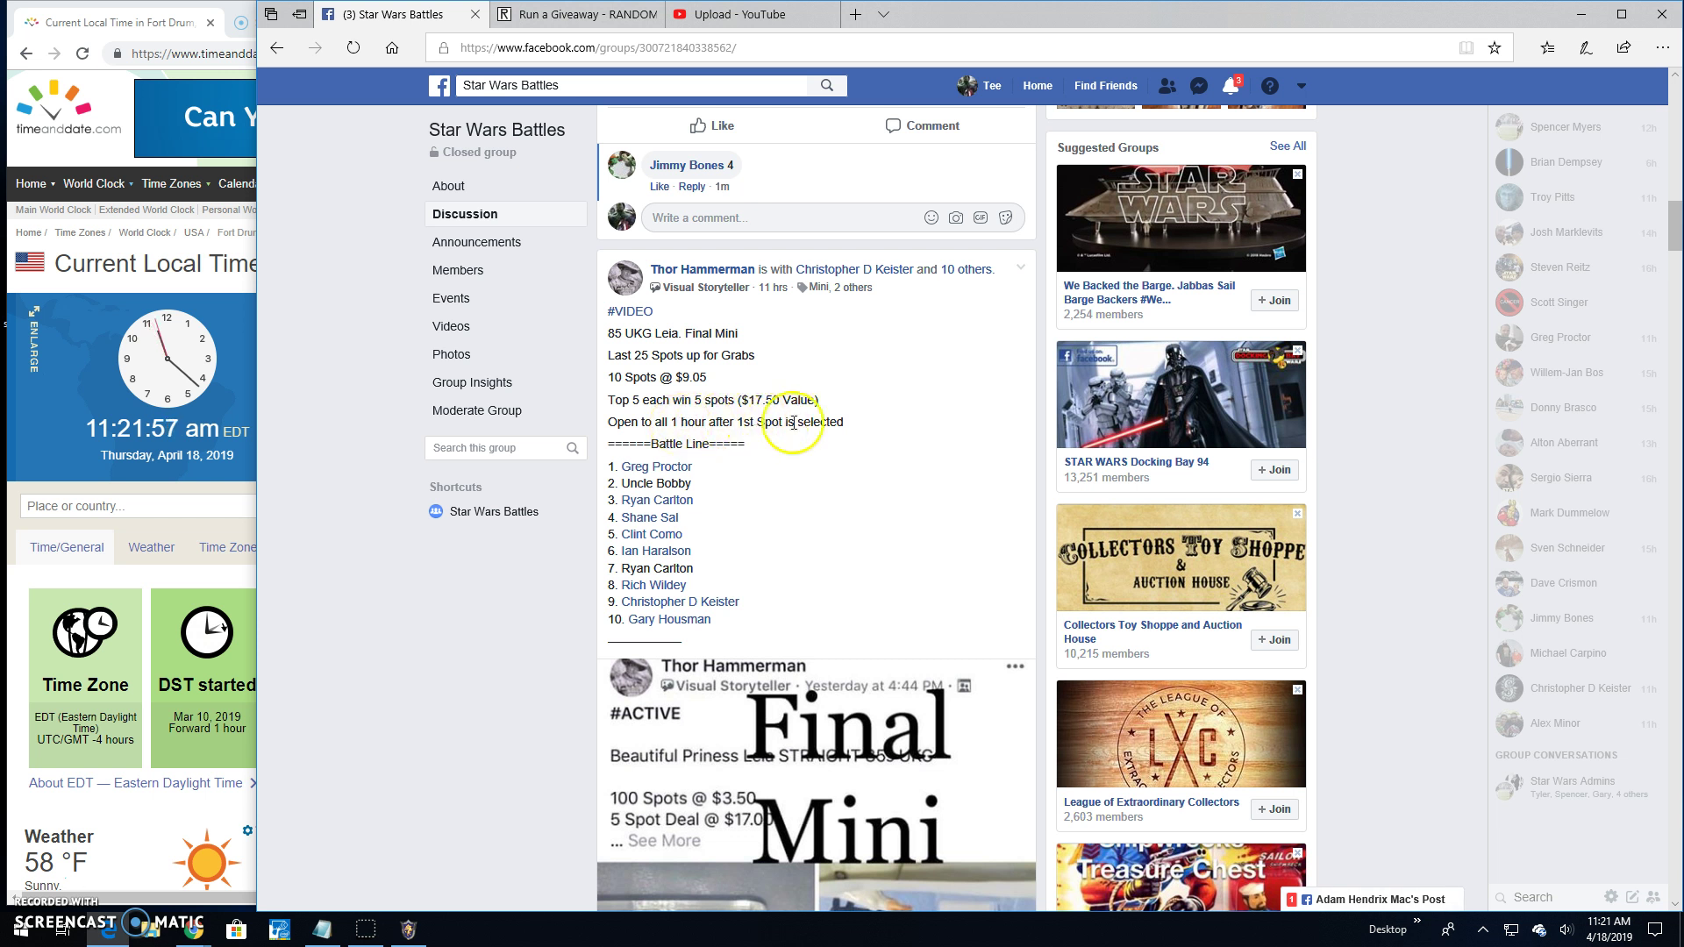
scroll(803, 432, down, 1)
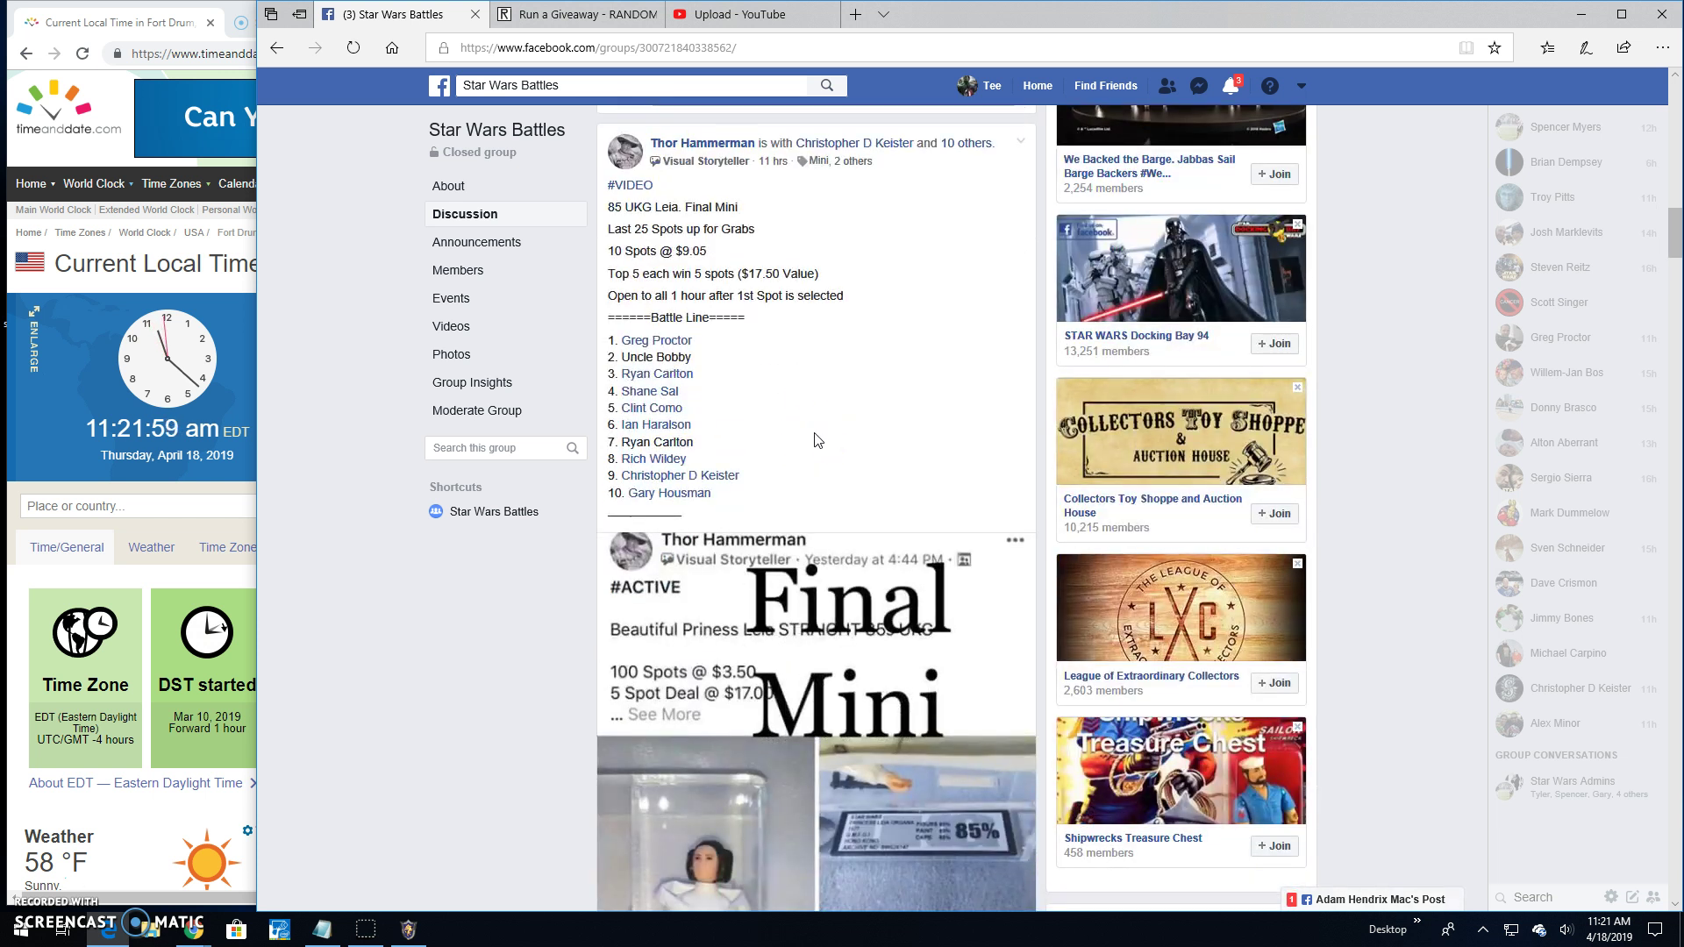
scroll(814, 440, down, 3)
scroll(842, 527, down, 2)
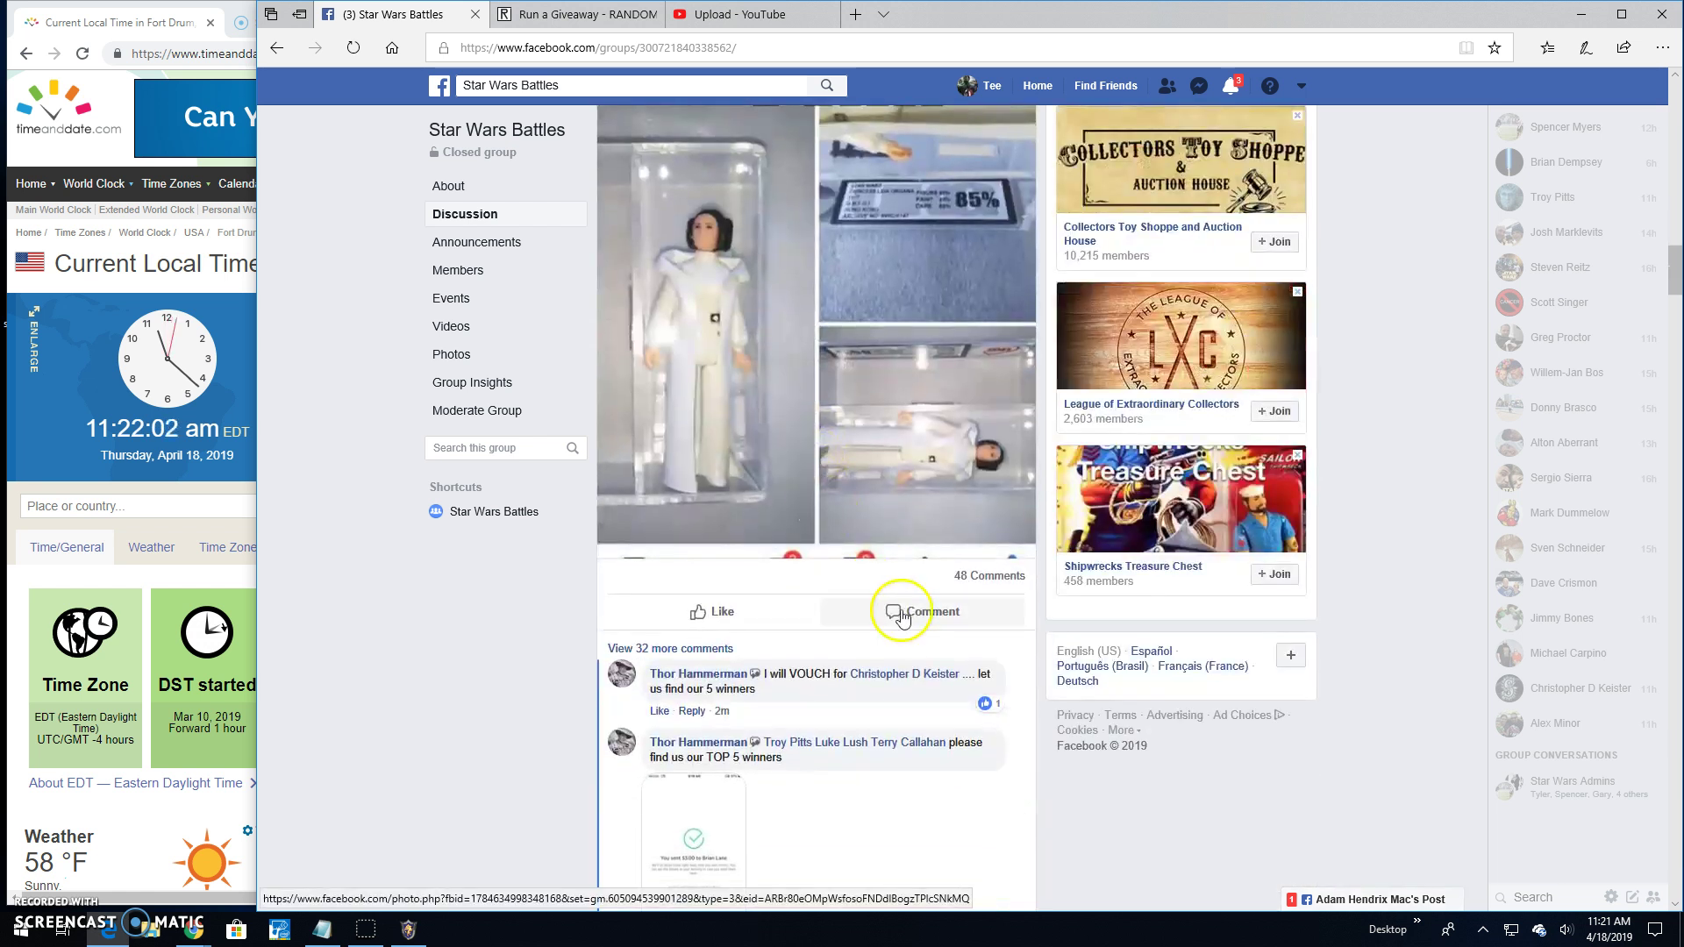
scroll(805, 706, down, 4)
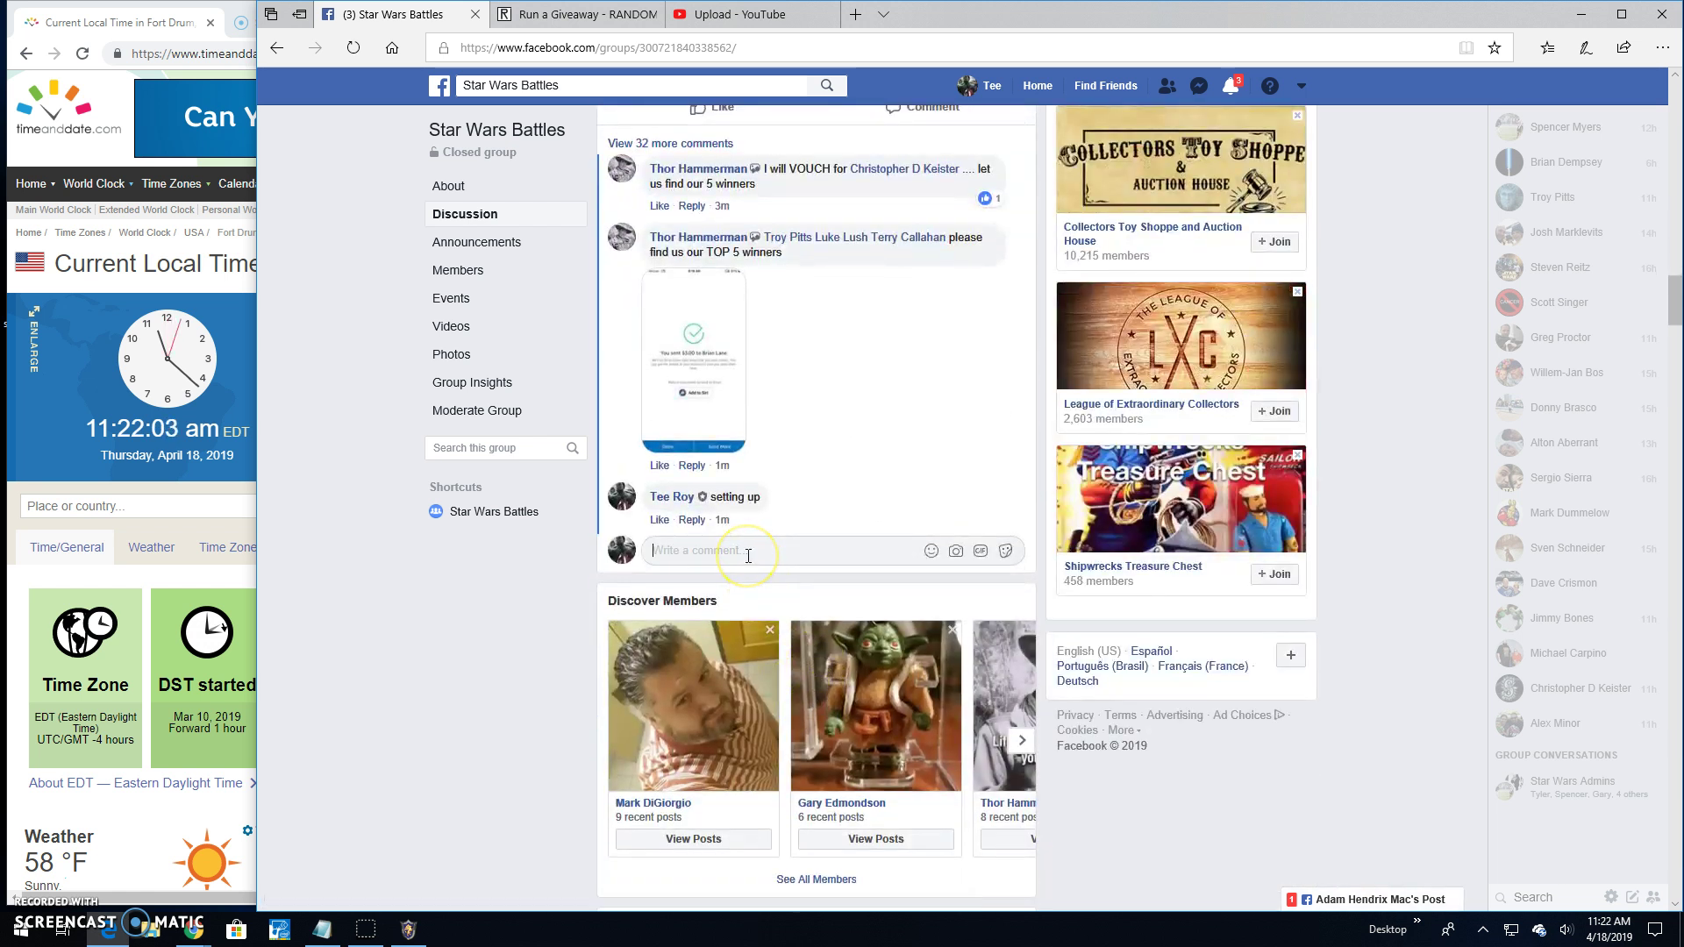
text(Live! 1122 am)
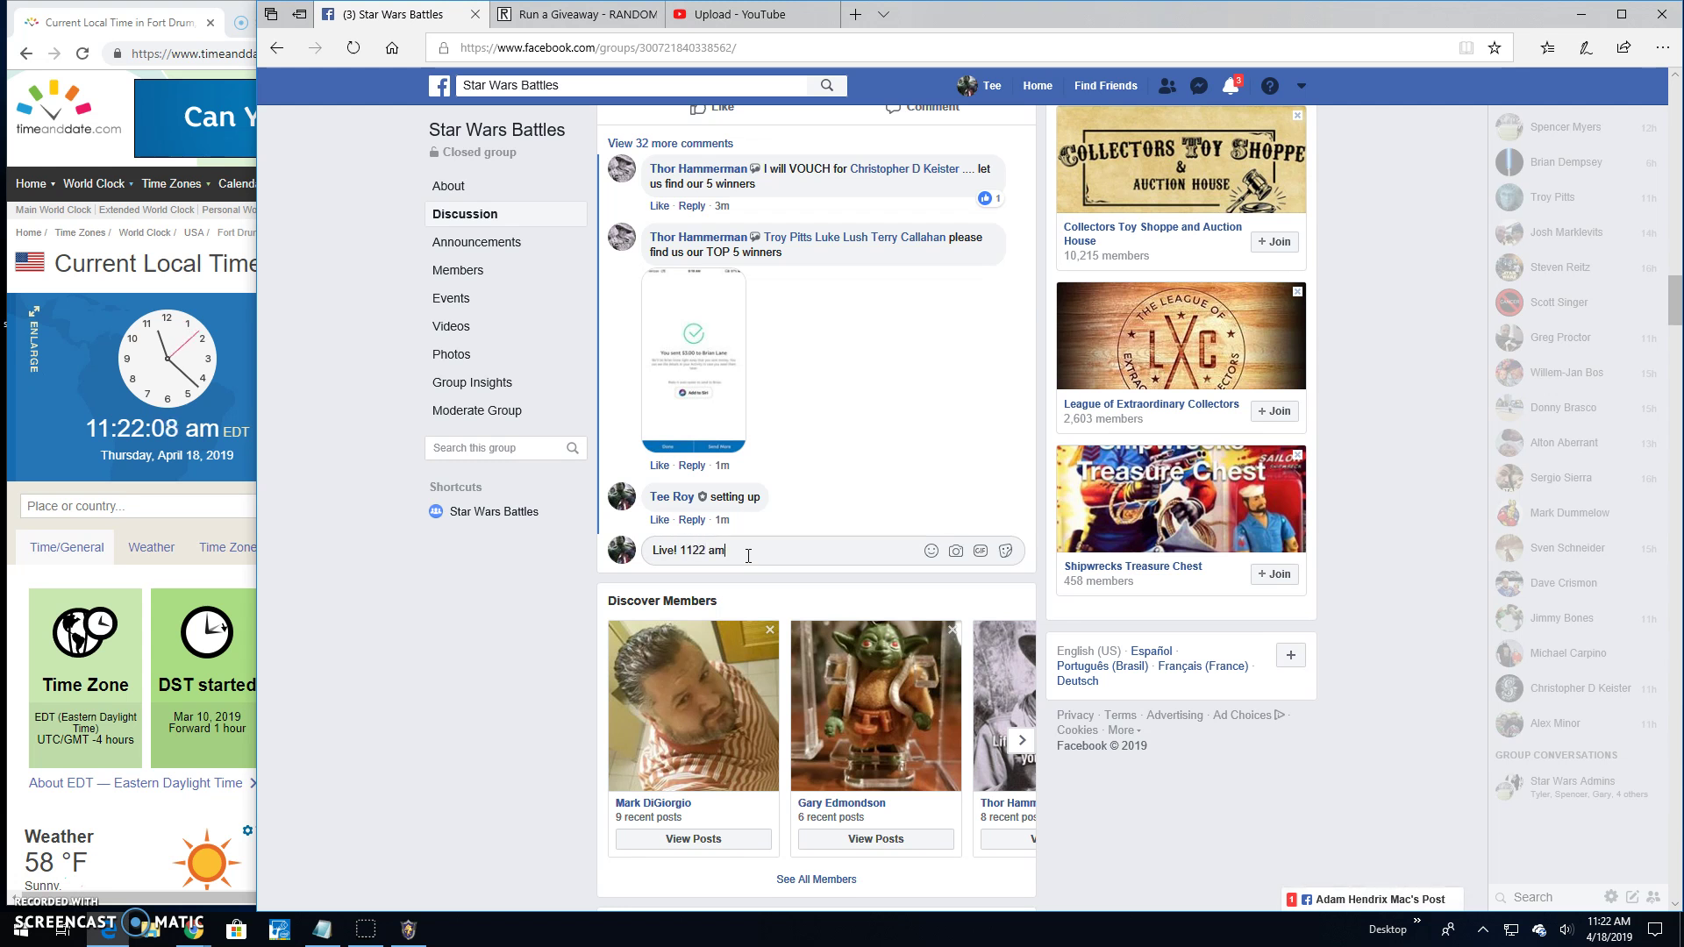
Post the comment 'Live! 1122 am' on the 85 UKG Leia post
key(Return)
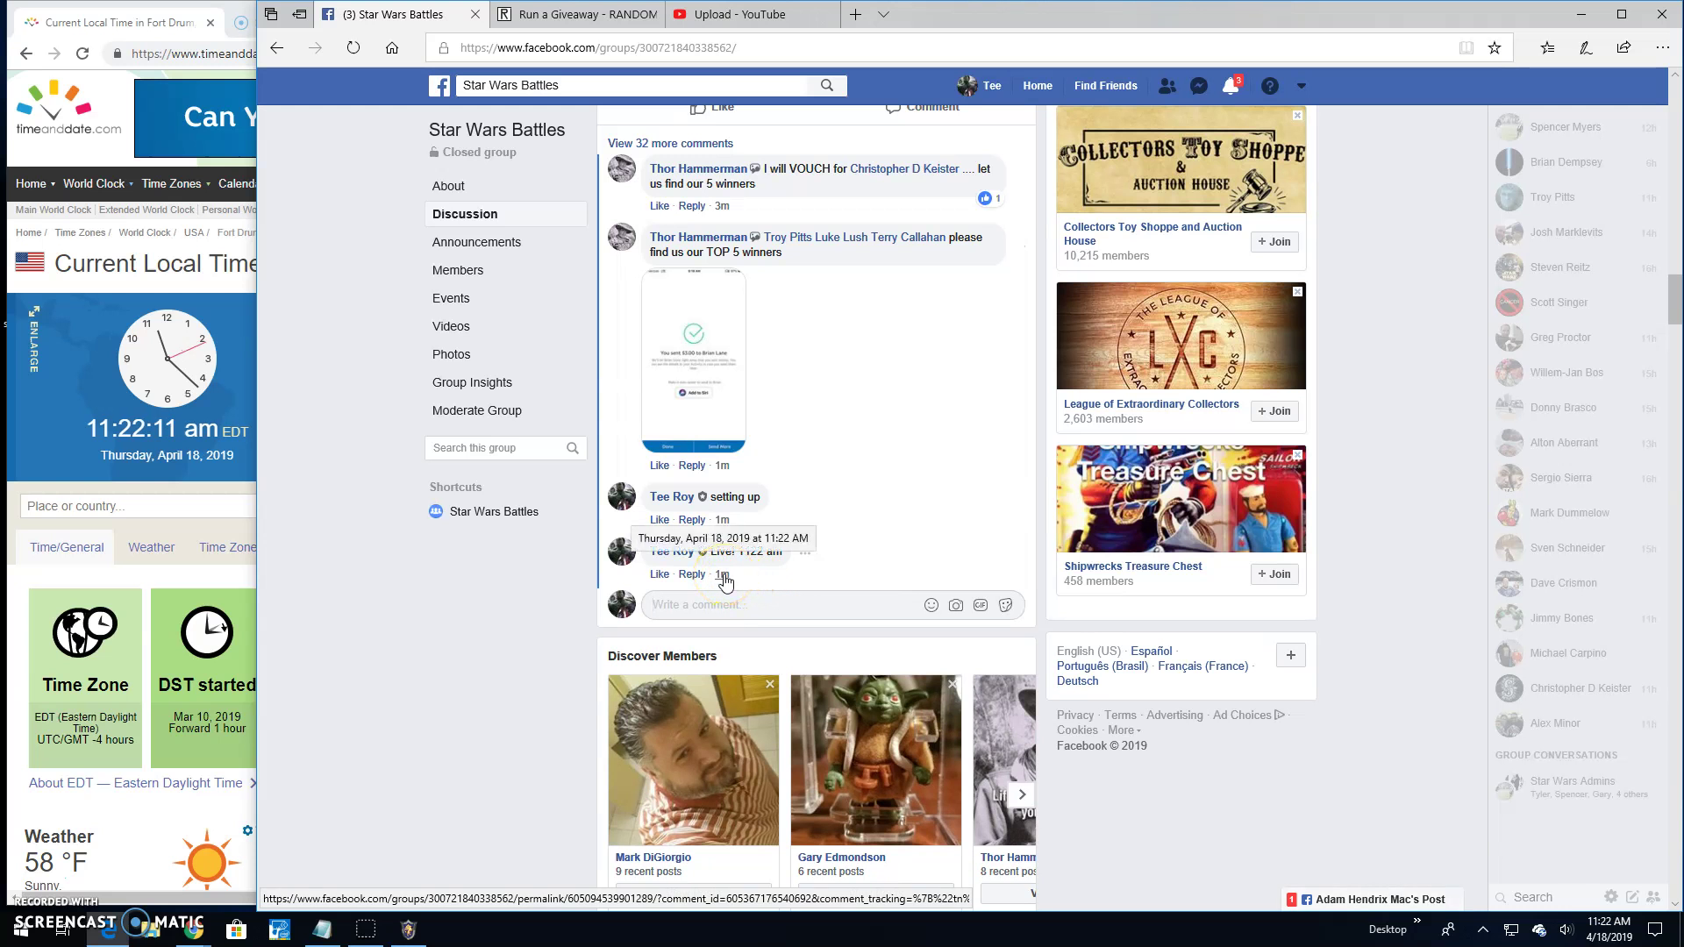
Paste the ten battle-line names into the RANDOM.ORG giveaway entries
click(575, 15)
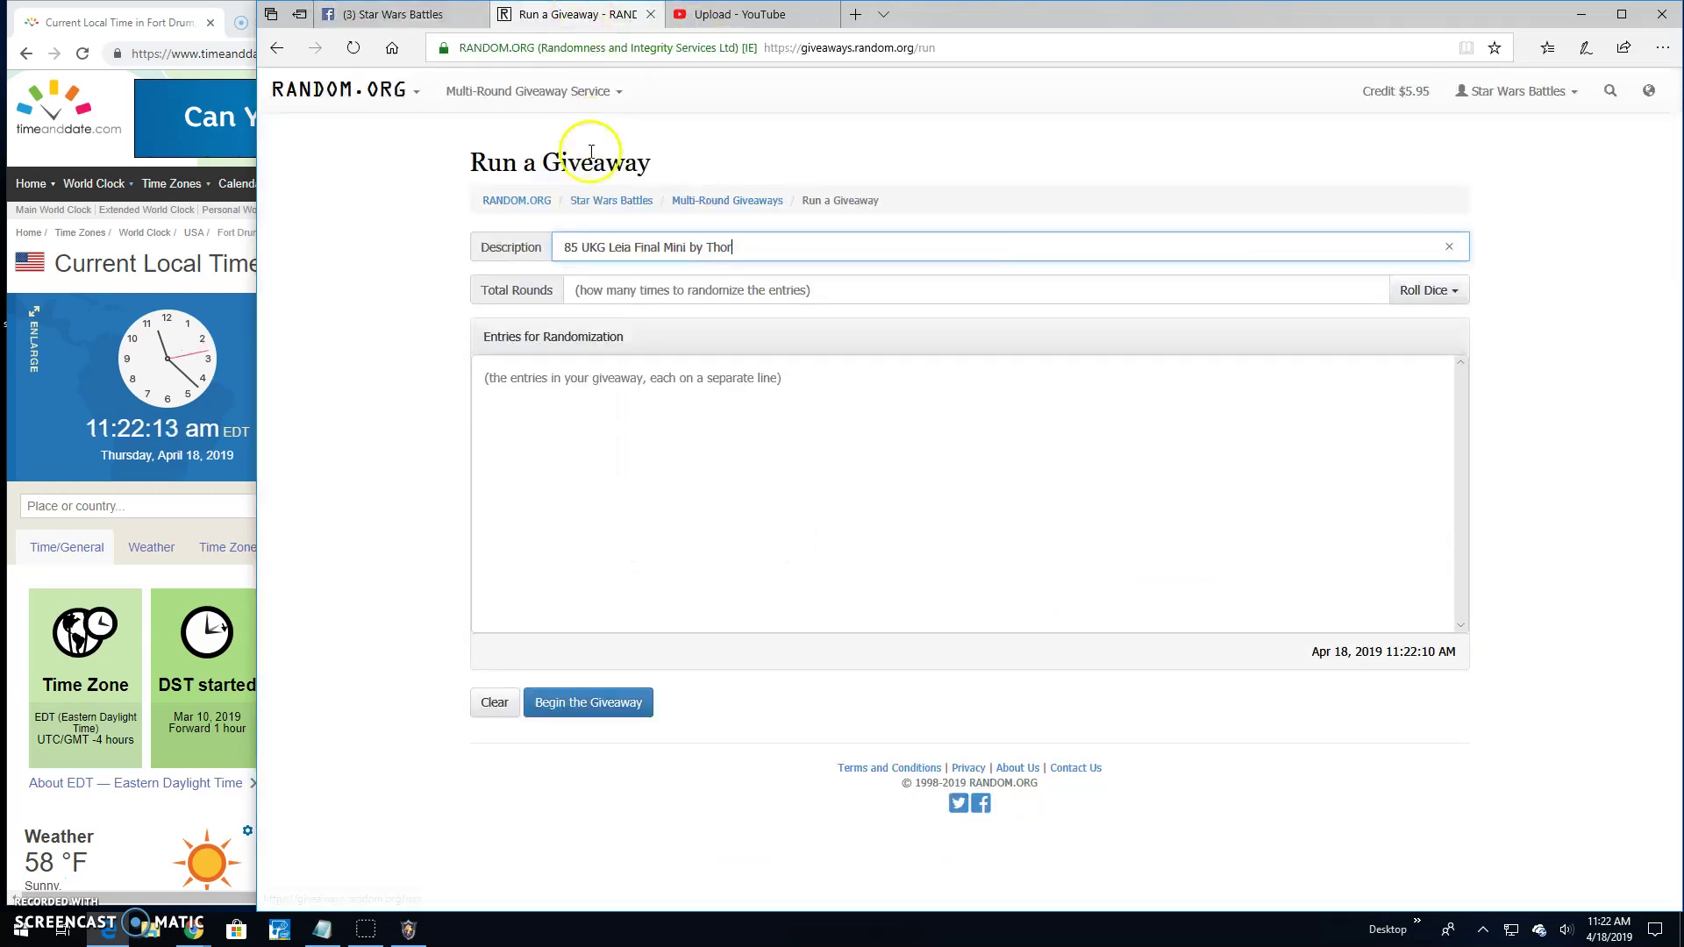
click(594, 402)
key(ctrl+v)
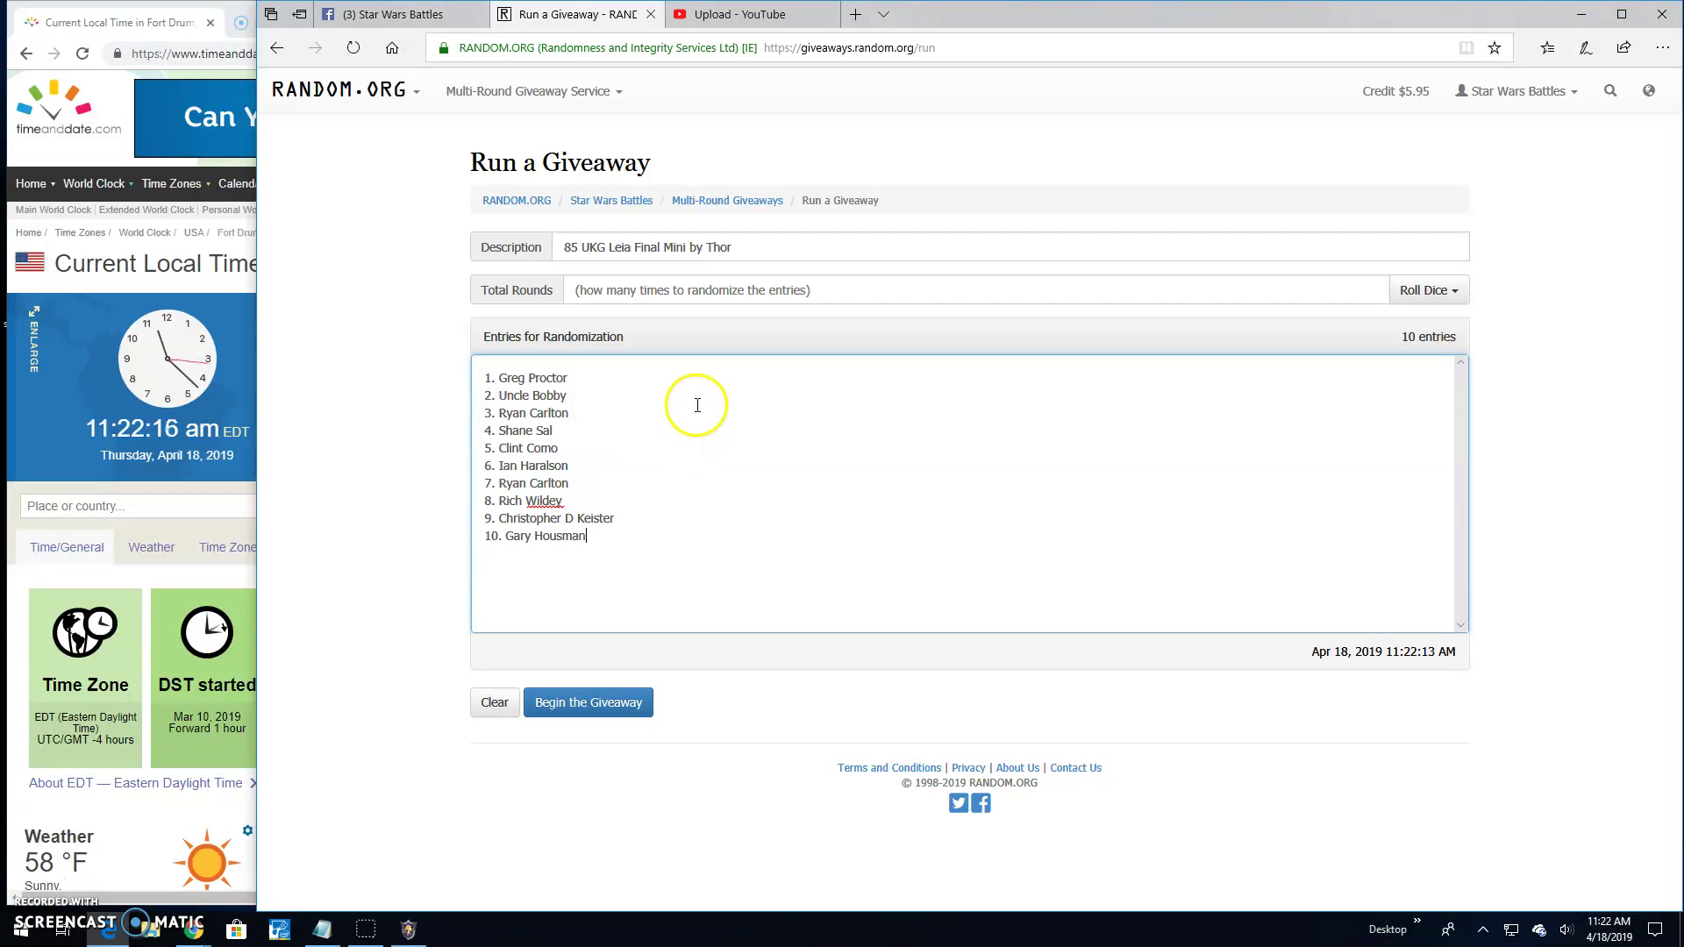
Roll 2d6 for 11 rounds and begin the giveaway, confirming to show round 1
click(1421, 290)
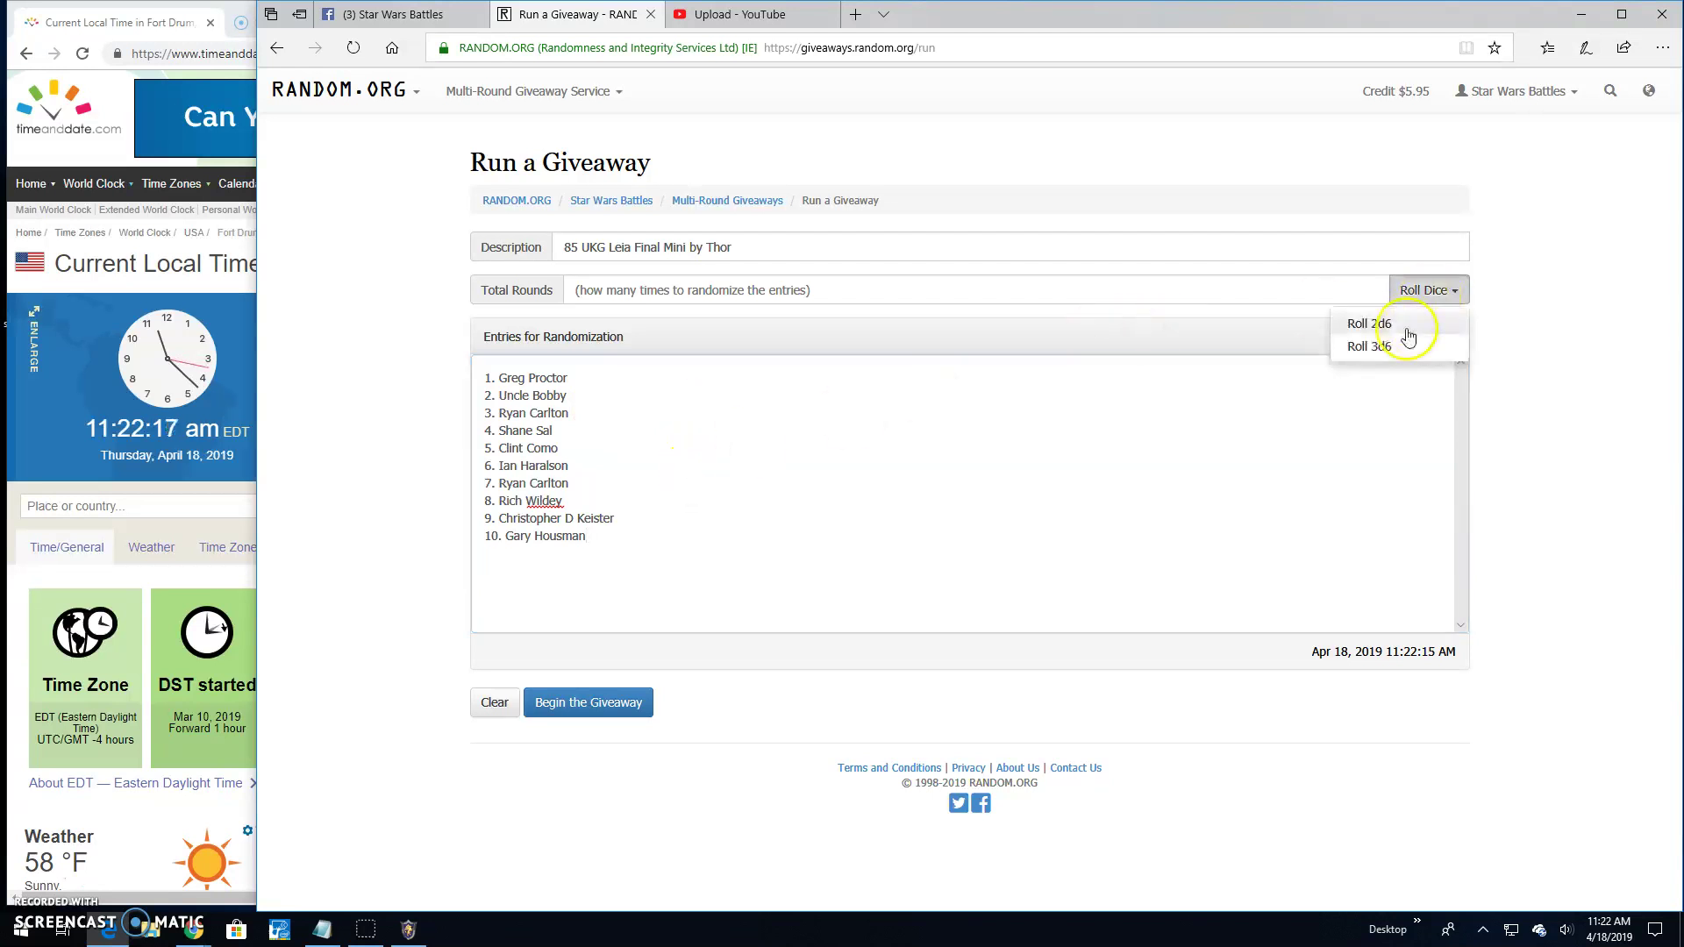
click(1415, 325)
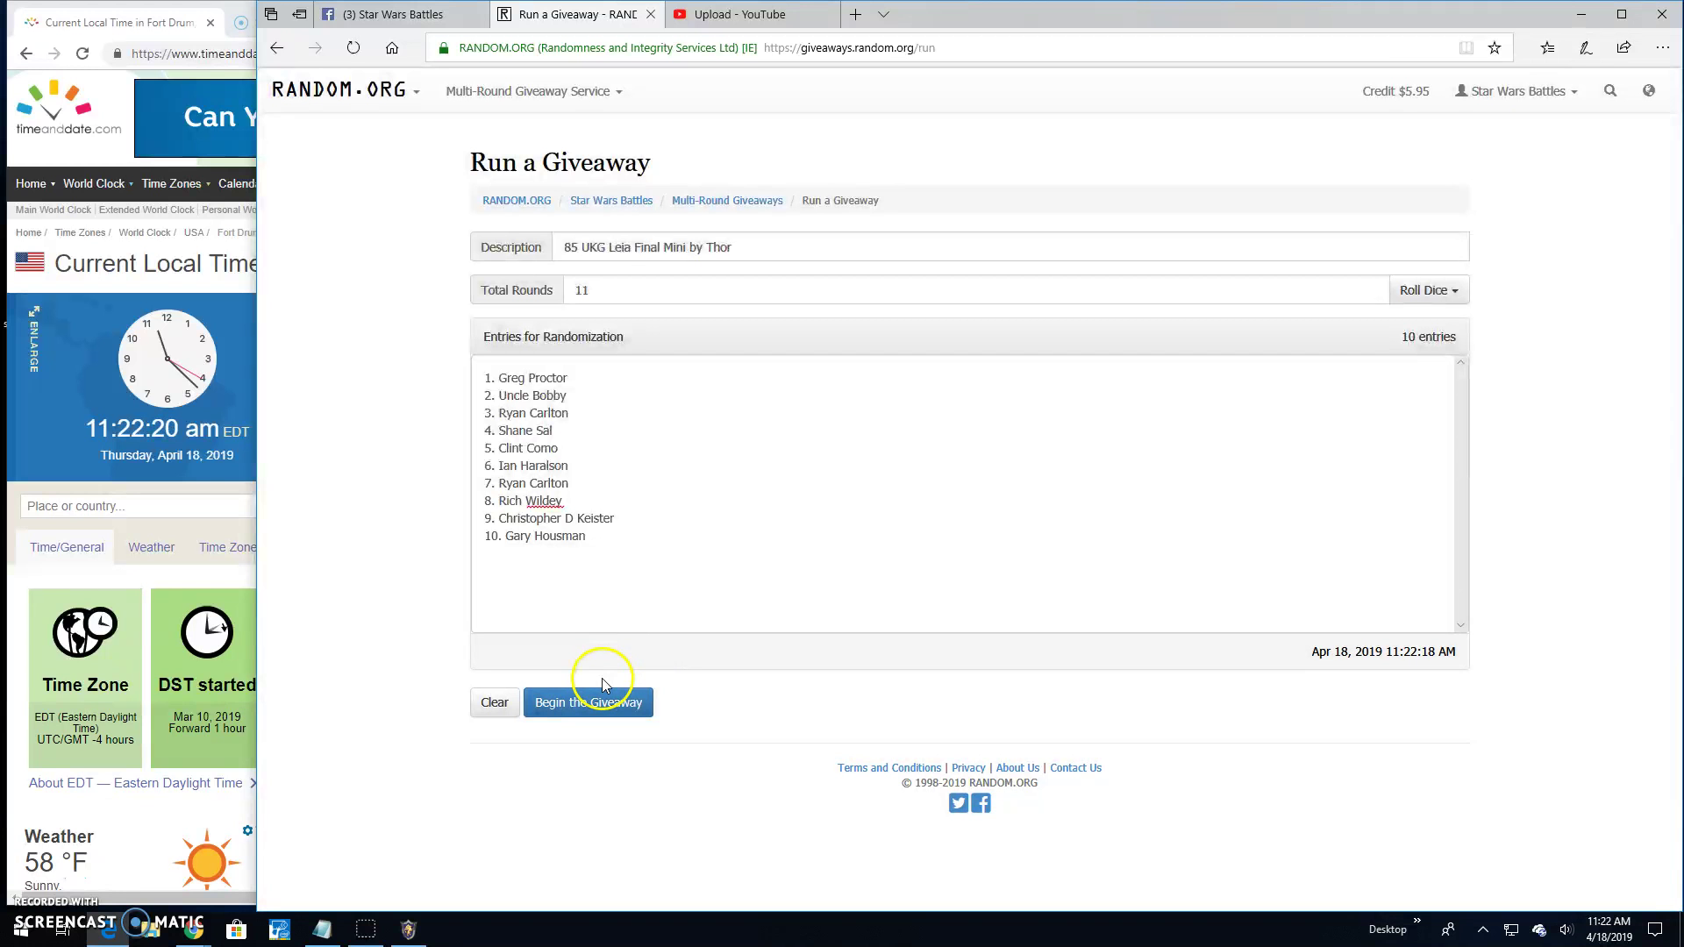
click(598, 698)
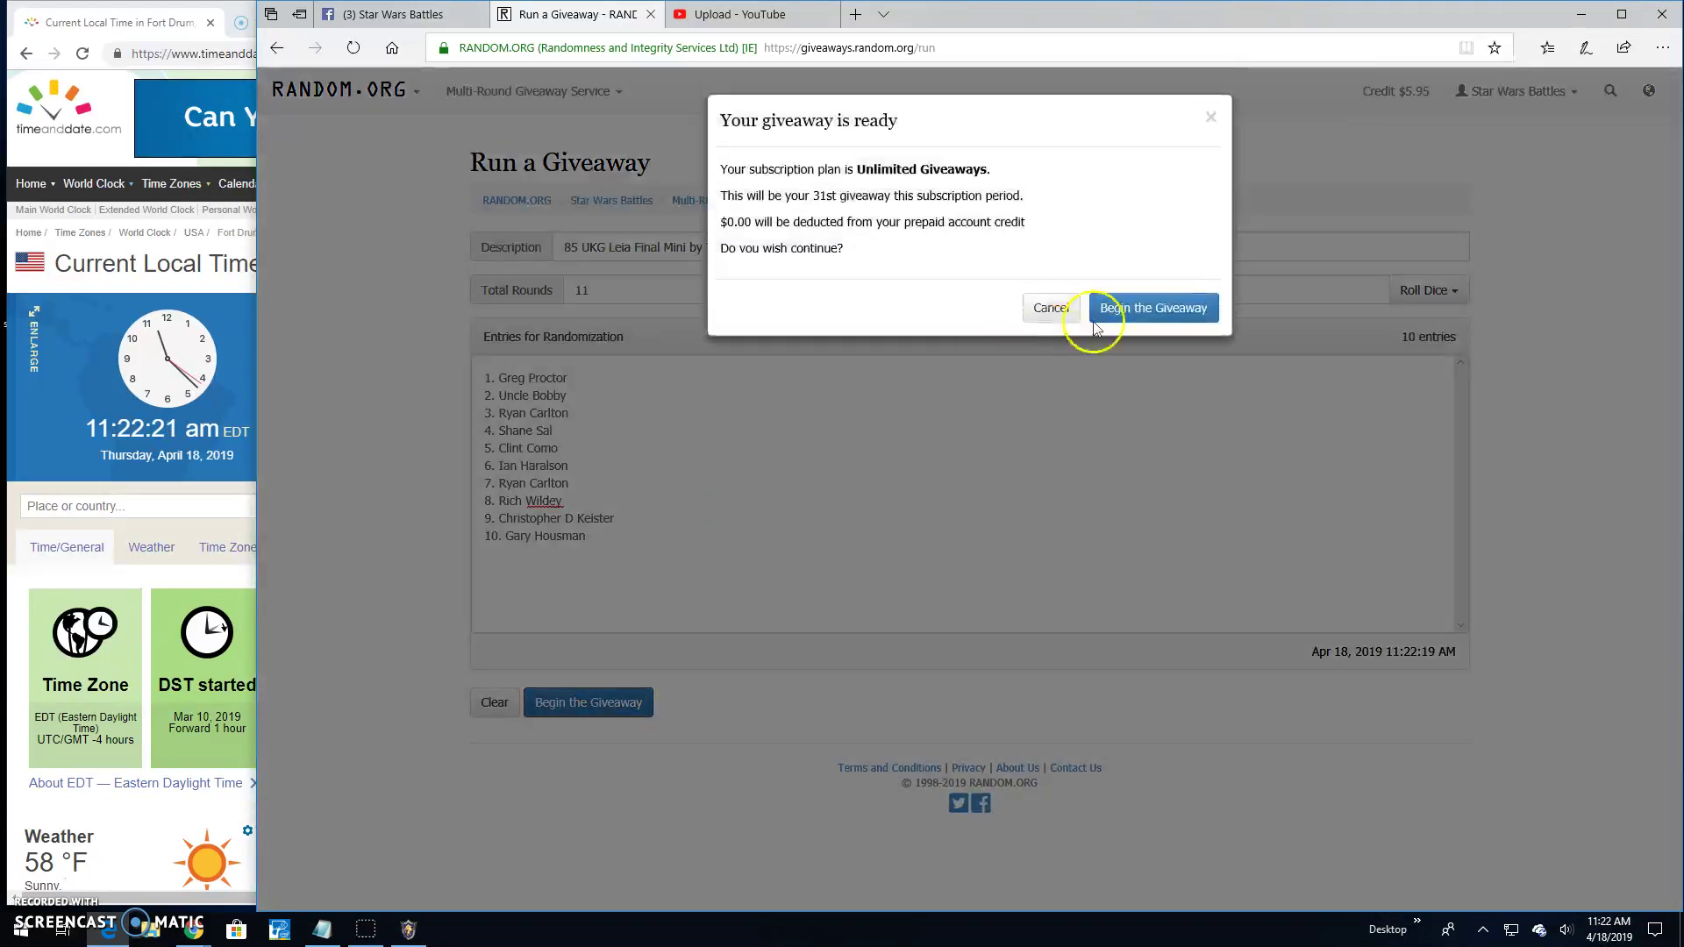
click(1099, 310)
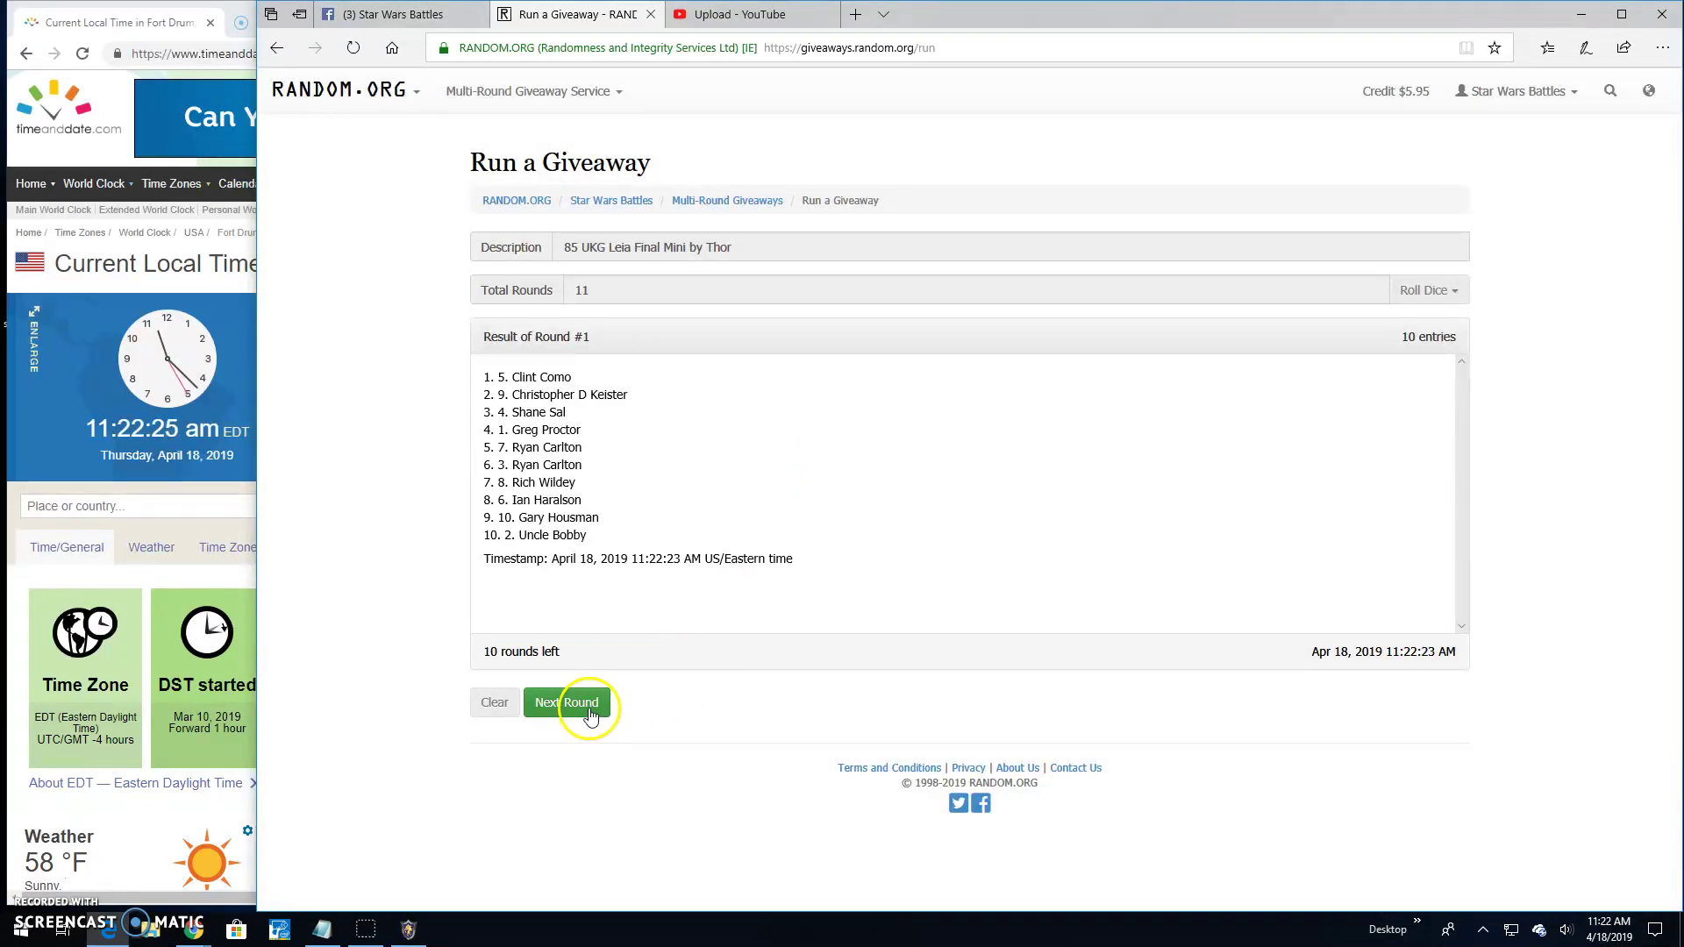
Advance the giveaway from round 2 through round 10, then return to Facebook
click(583, 702)
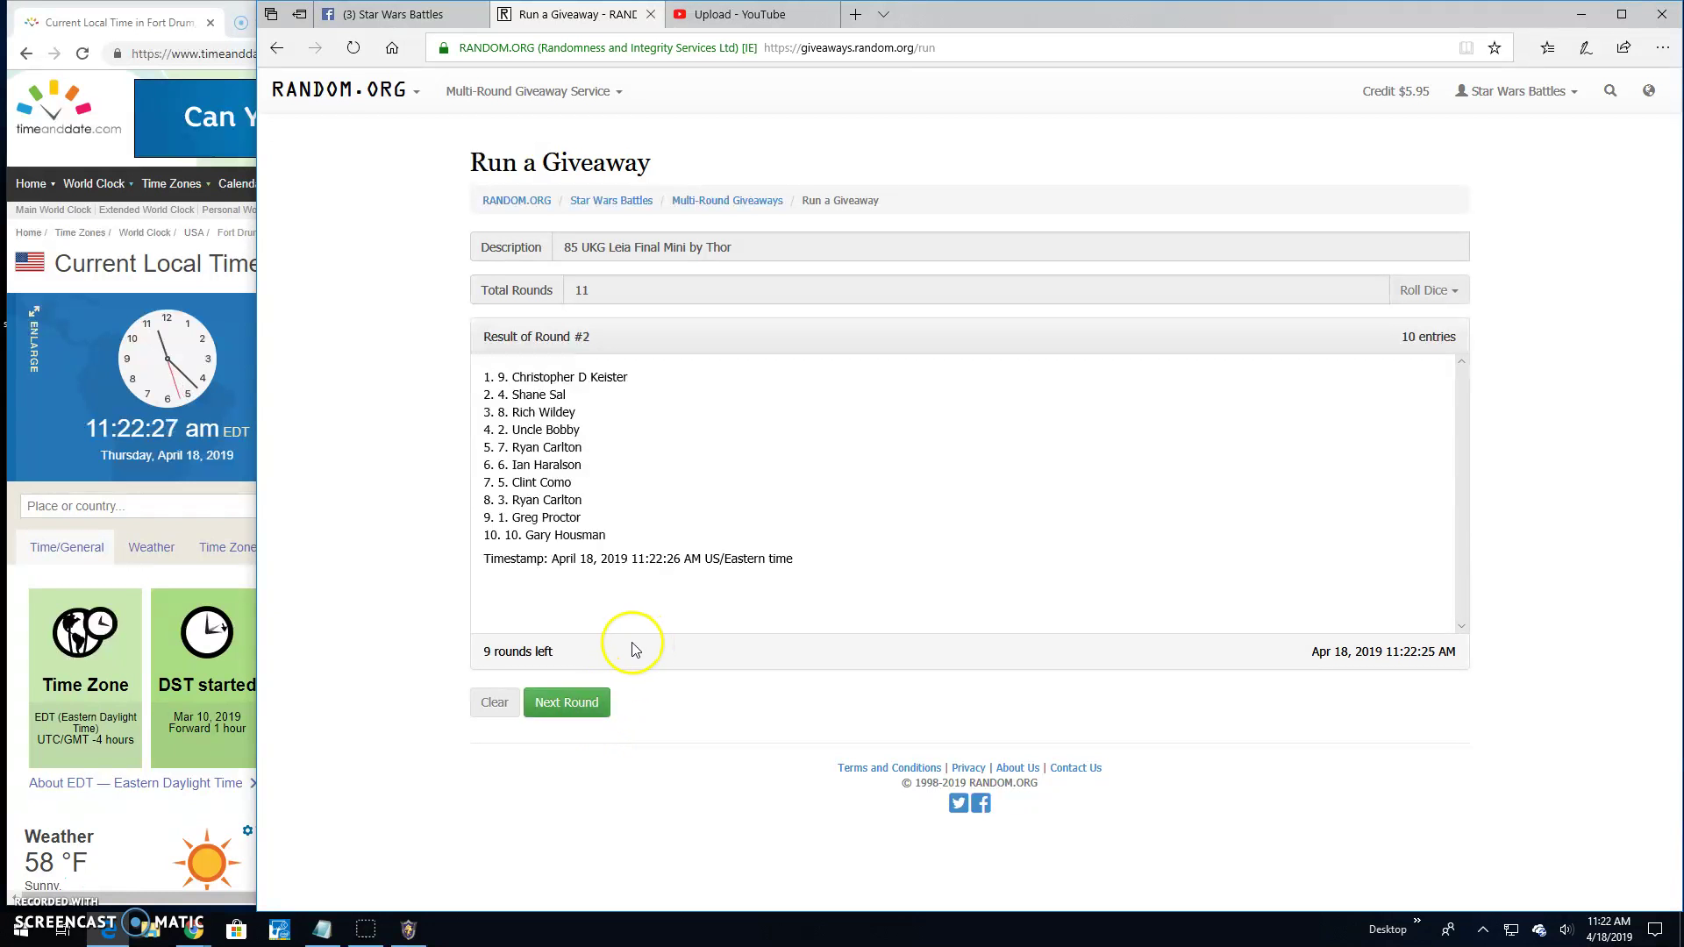
click(582, 702)
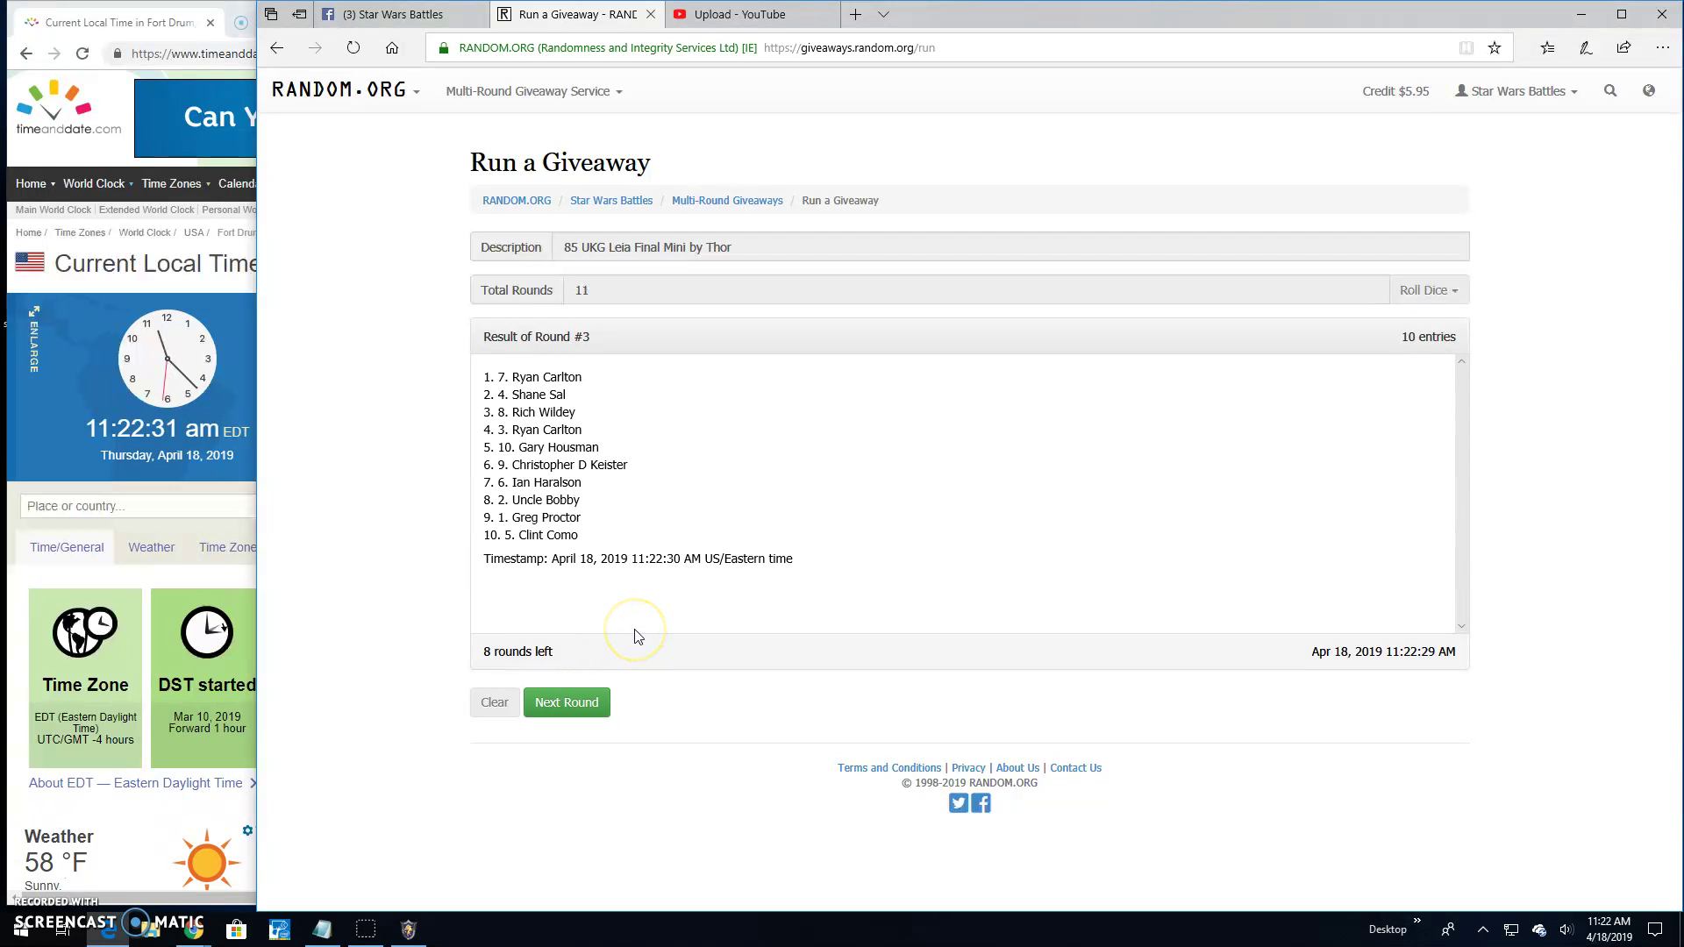
click(579, 701)
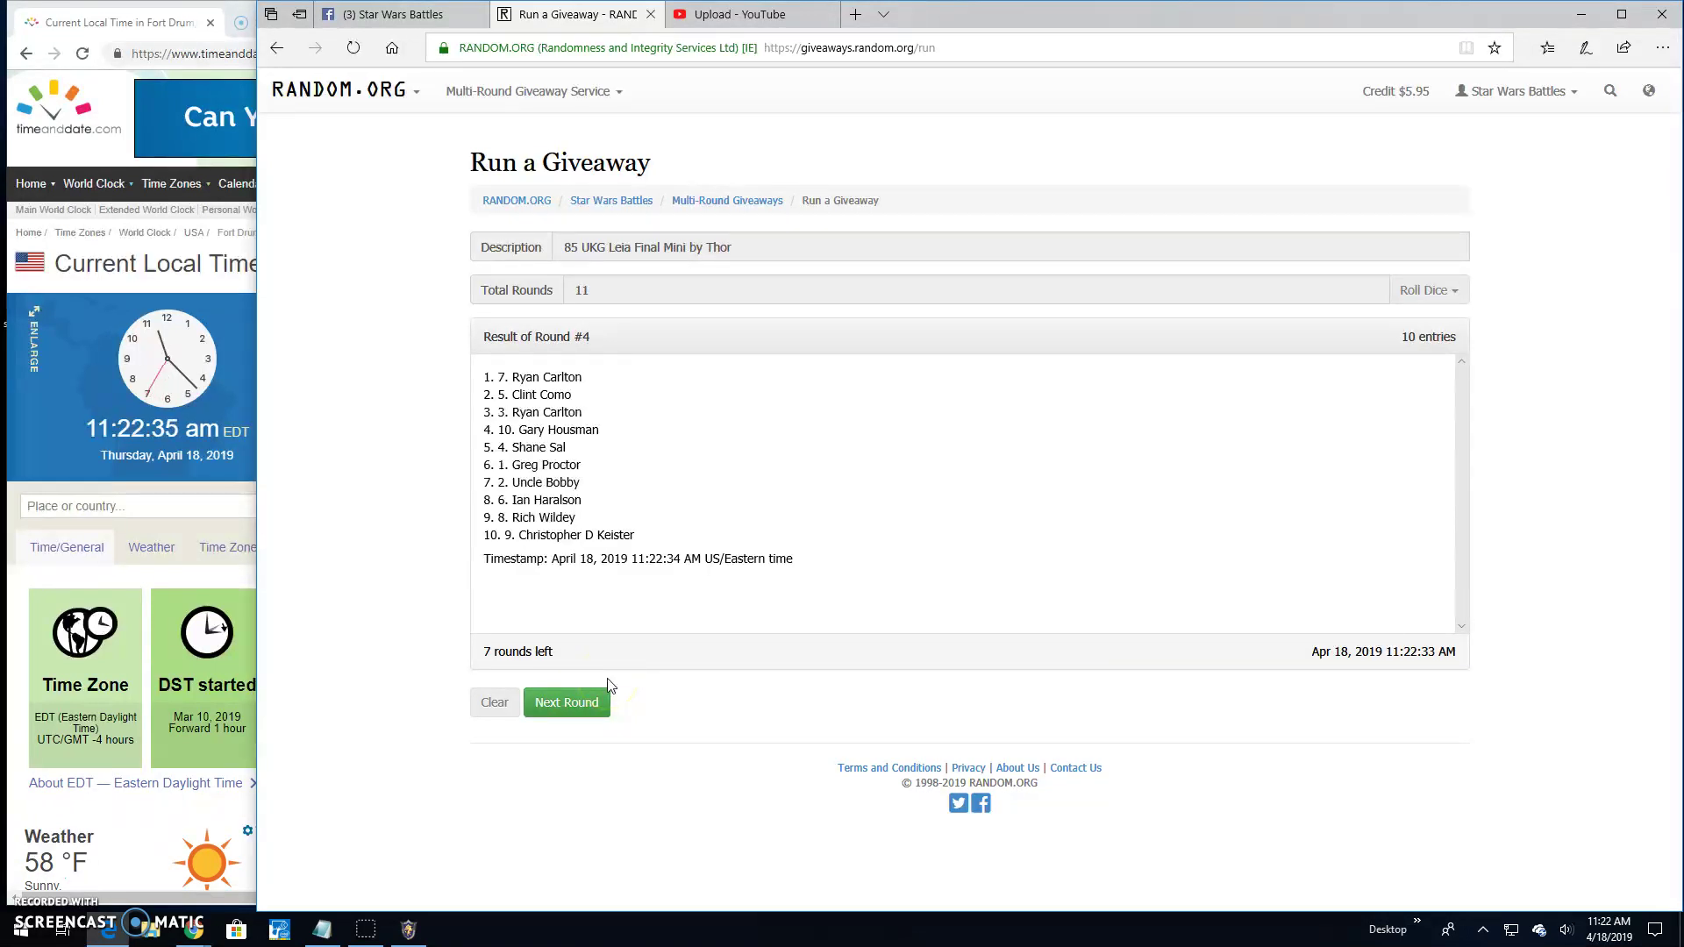
click(571, 700)
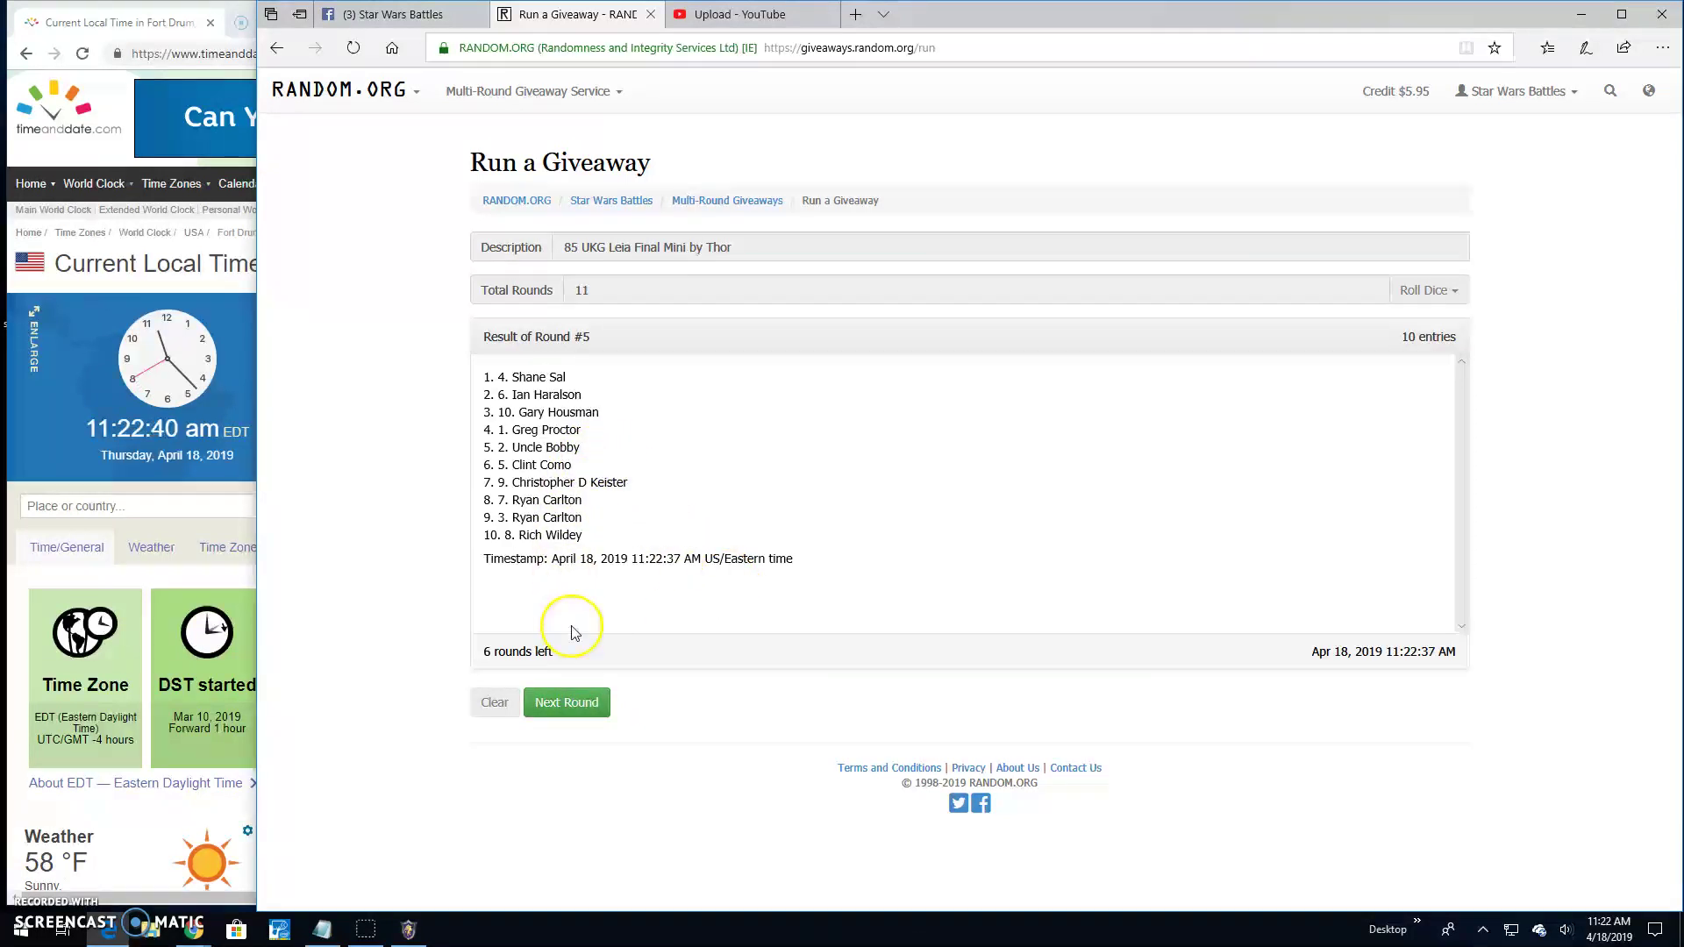
click(575, 701)
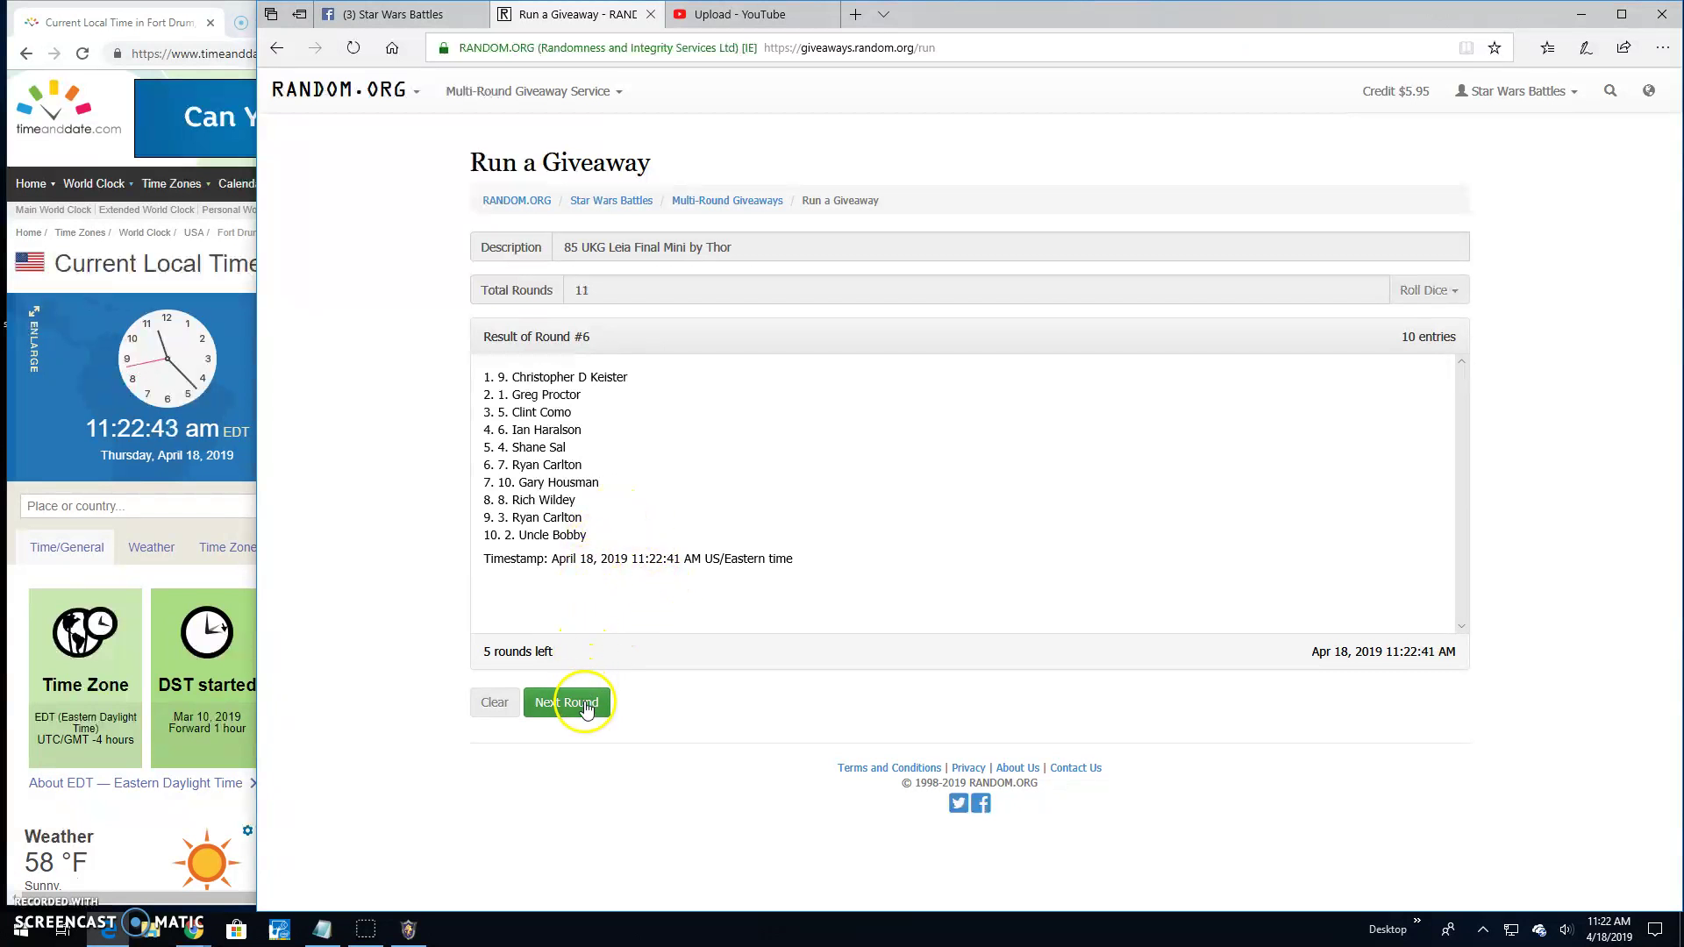
click(575, 700)
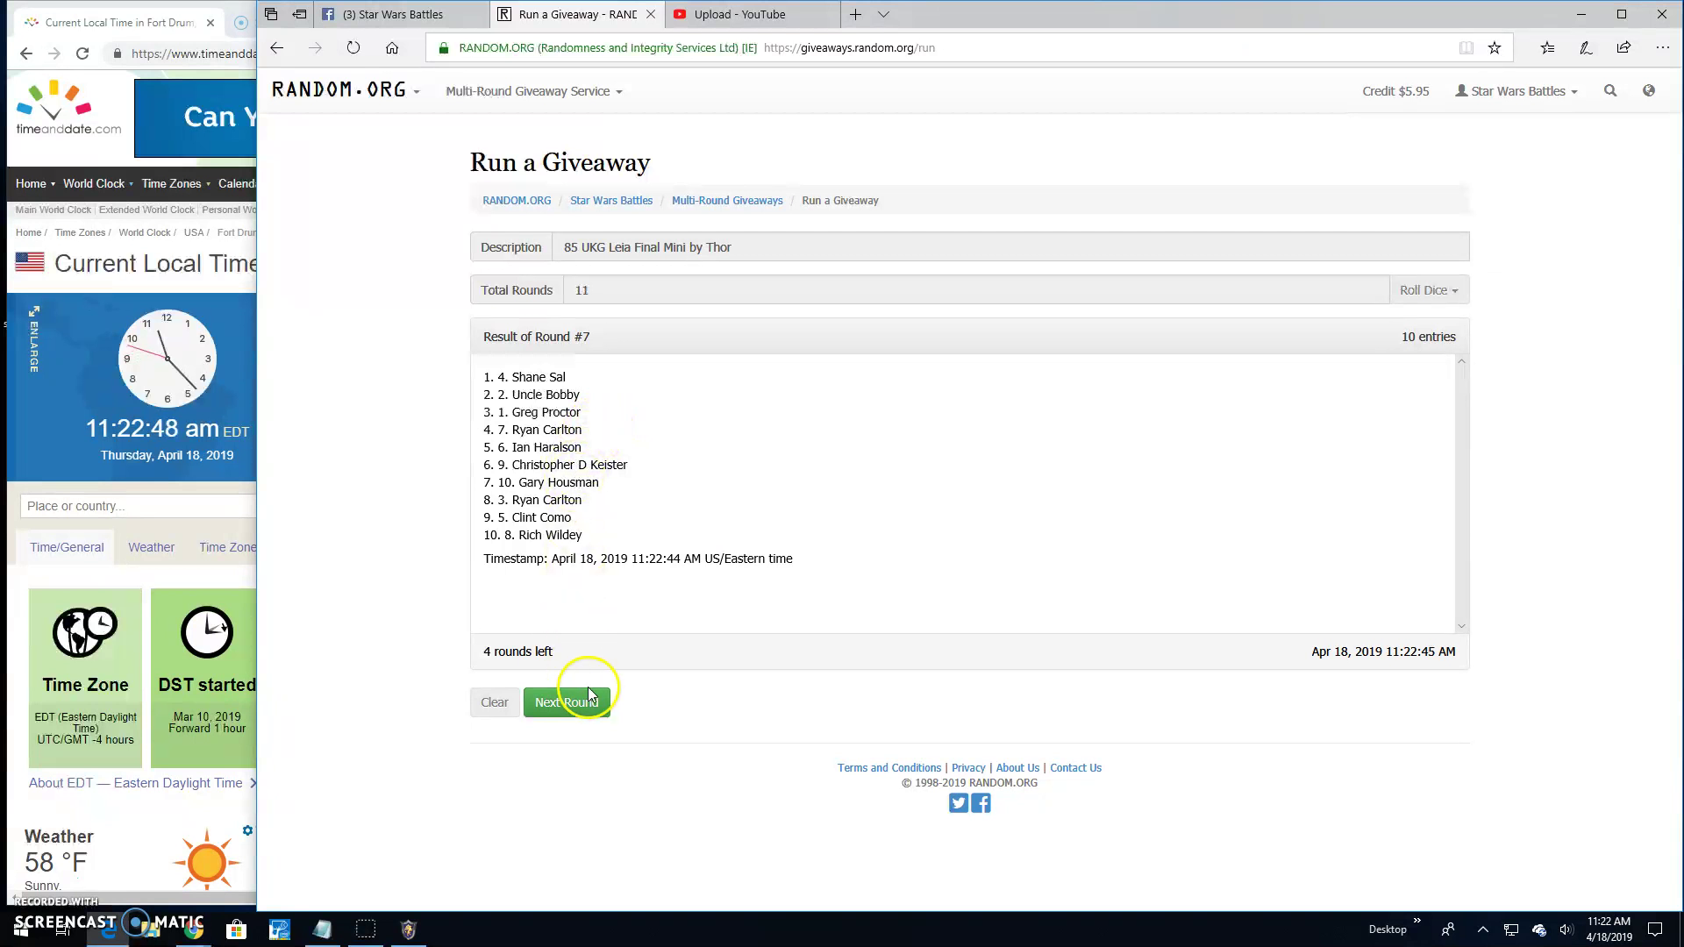
click(575, 701)
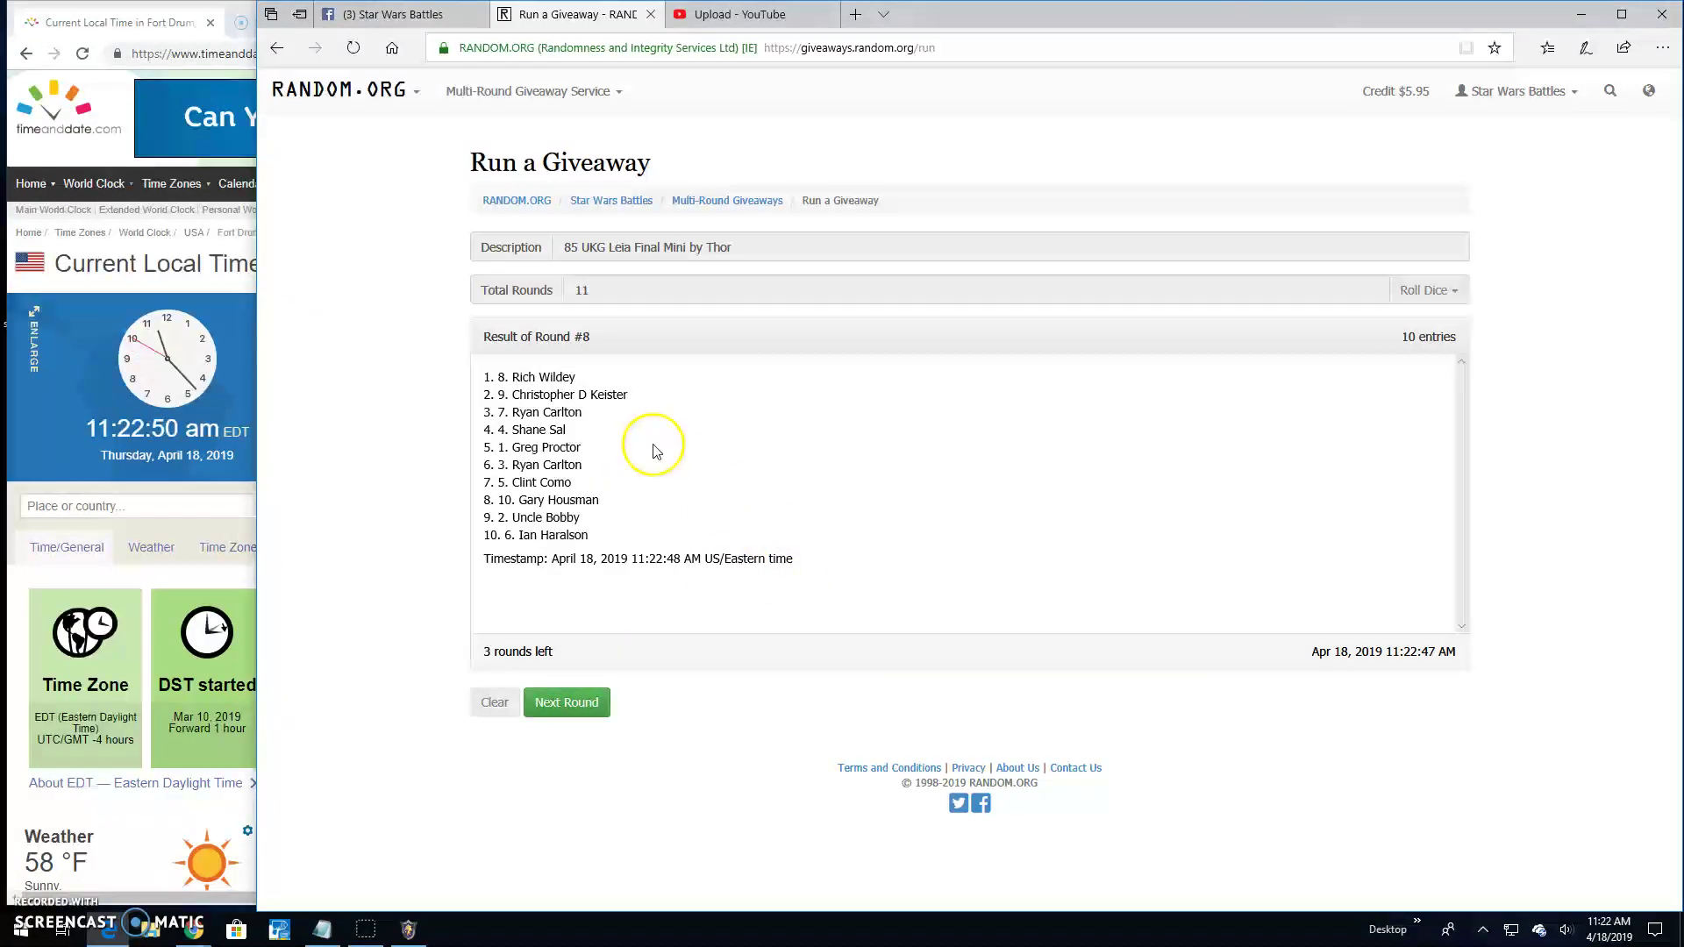
click(566, 701)
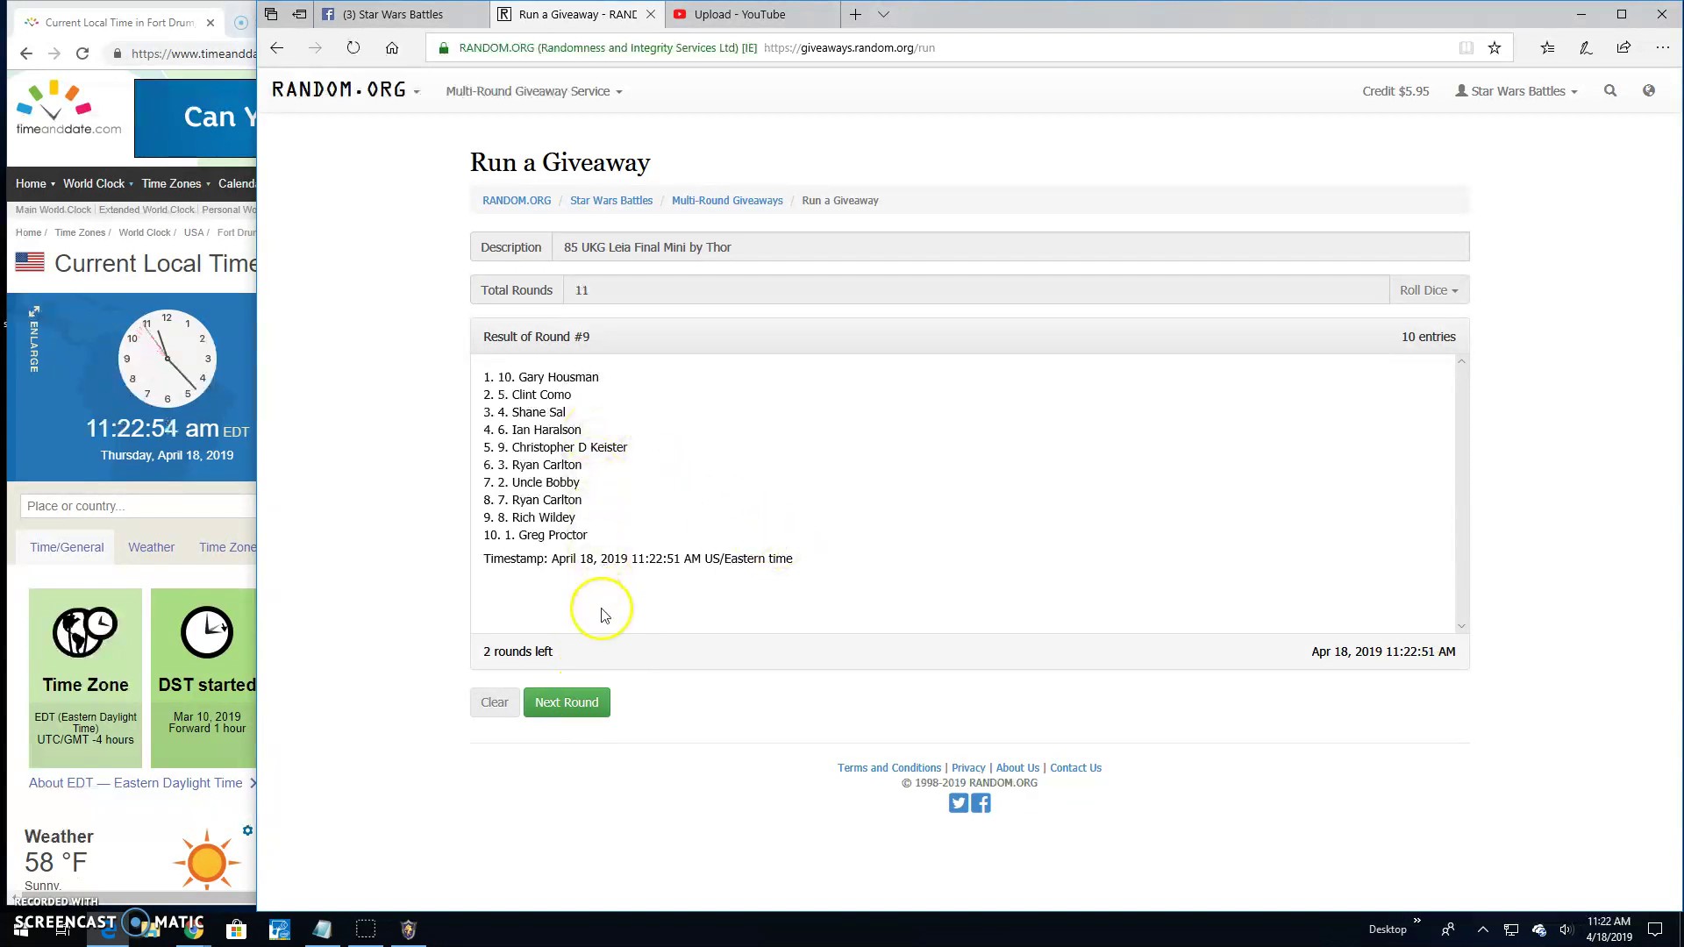
click(566, 701)
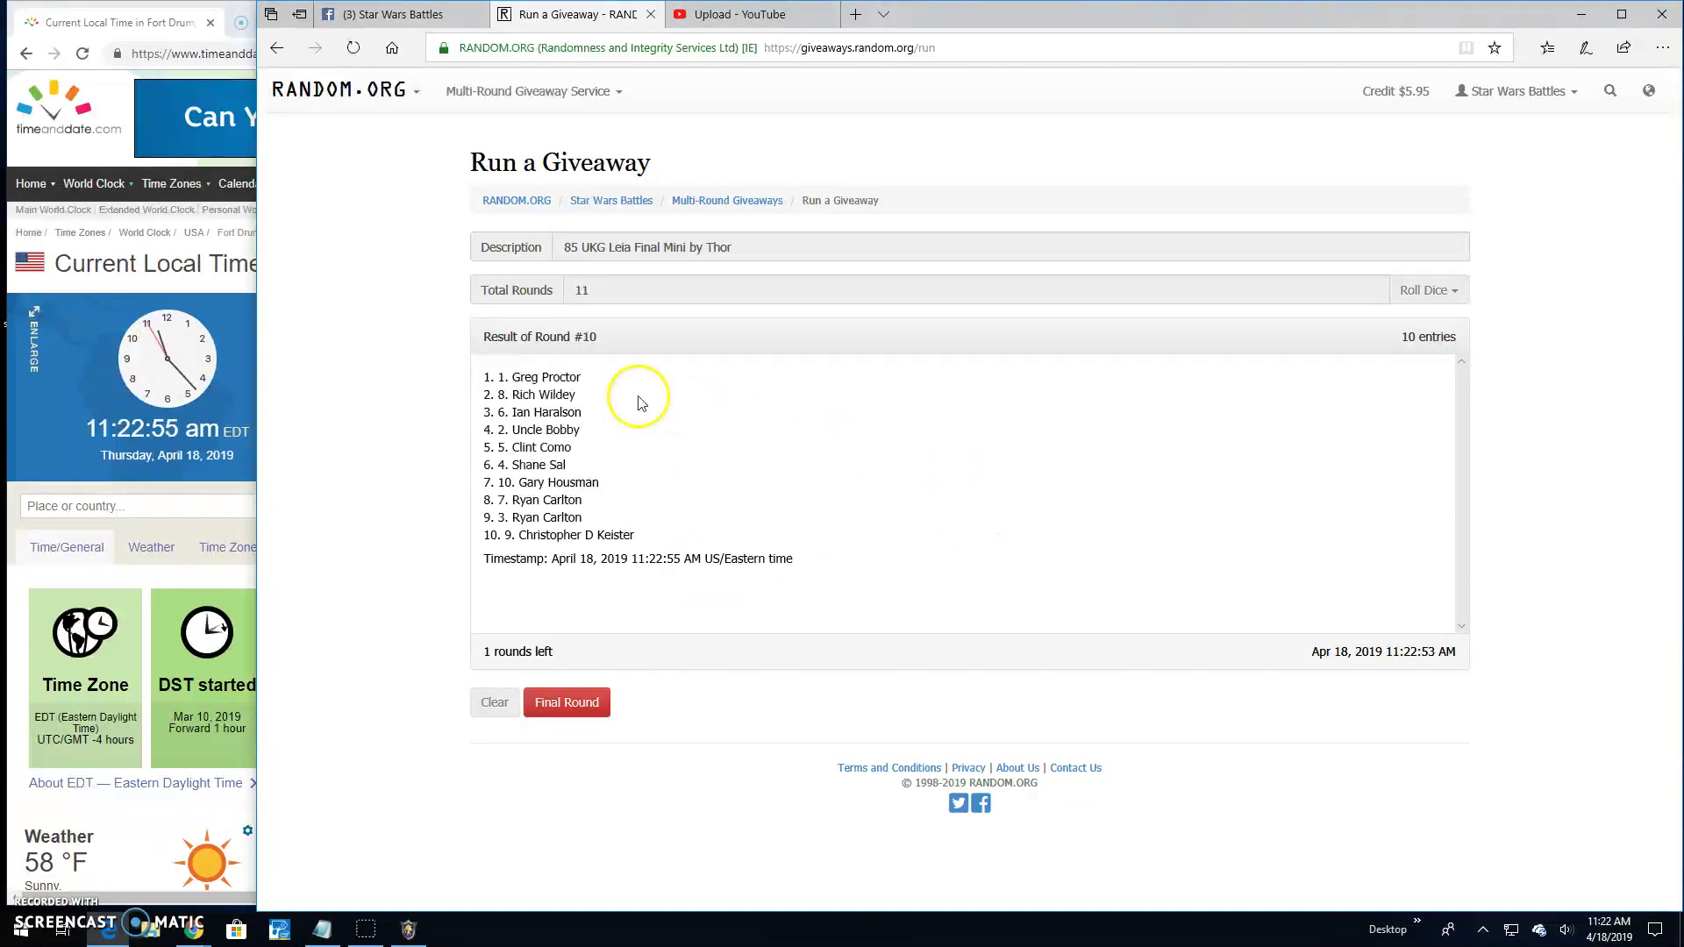
click(416, 16)
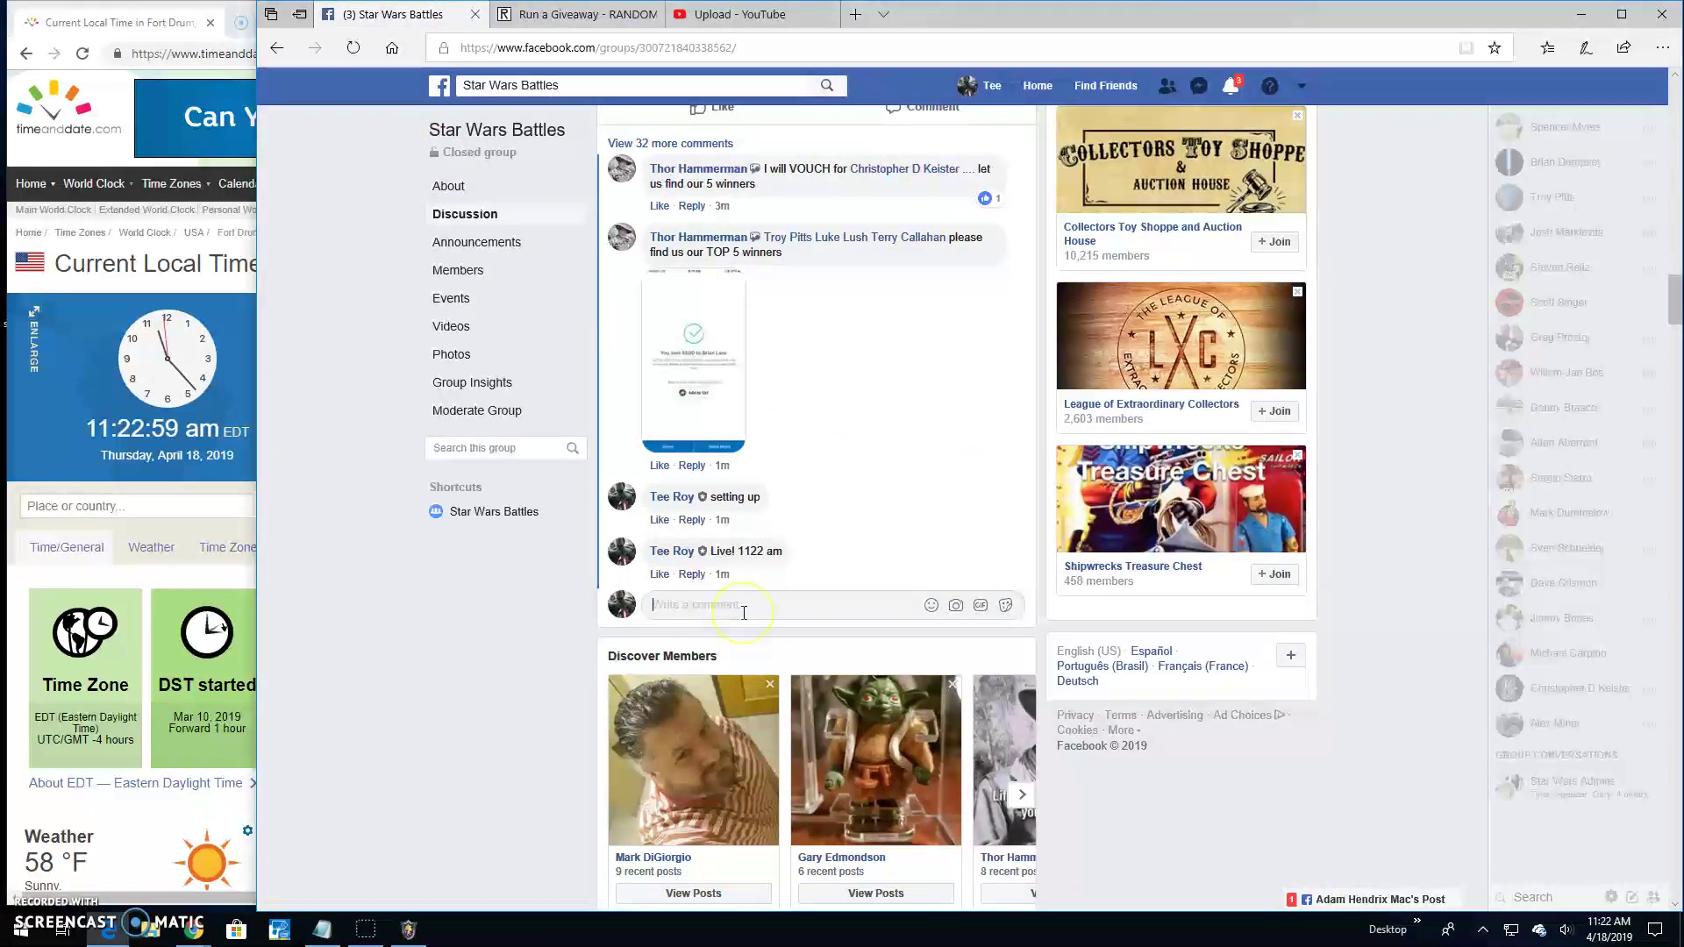
text(Fianl round!)
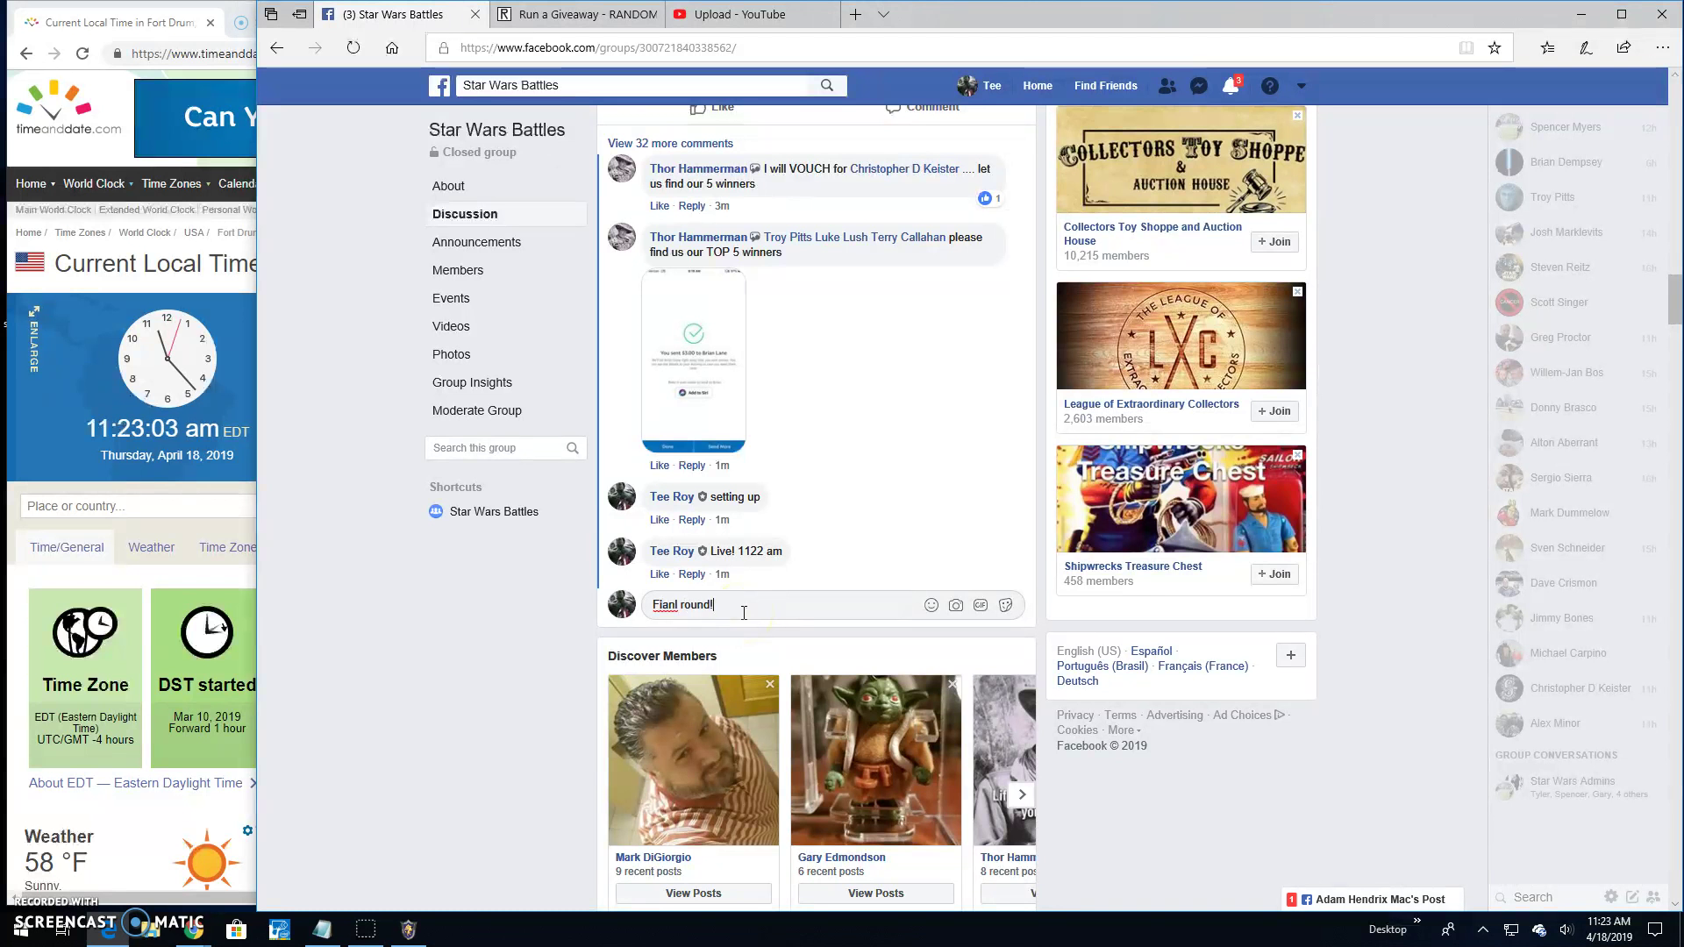
text( good luck)
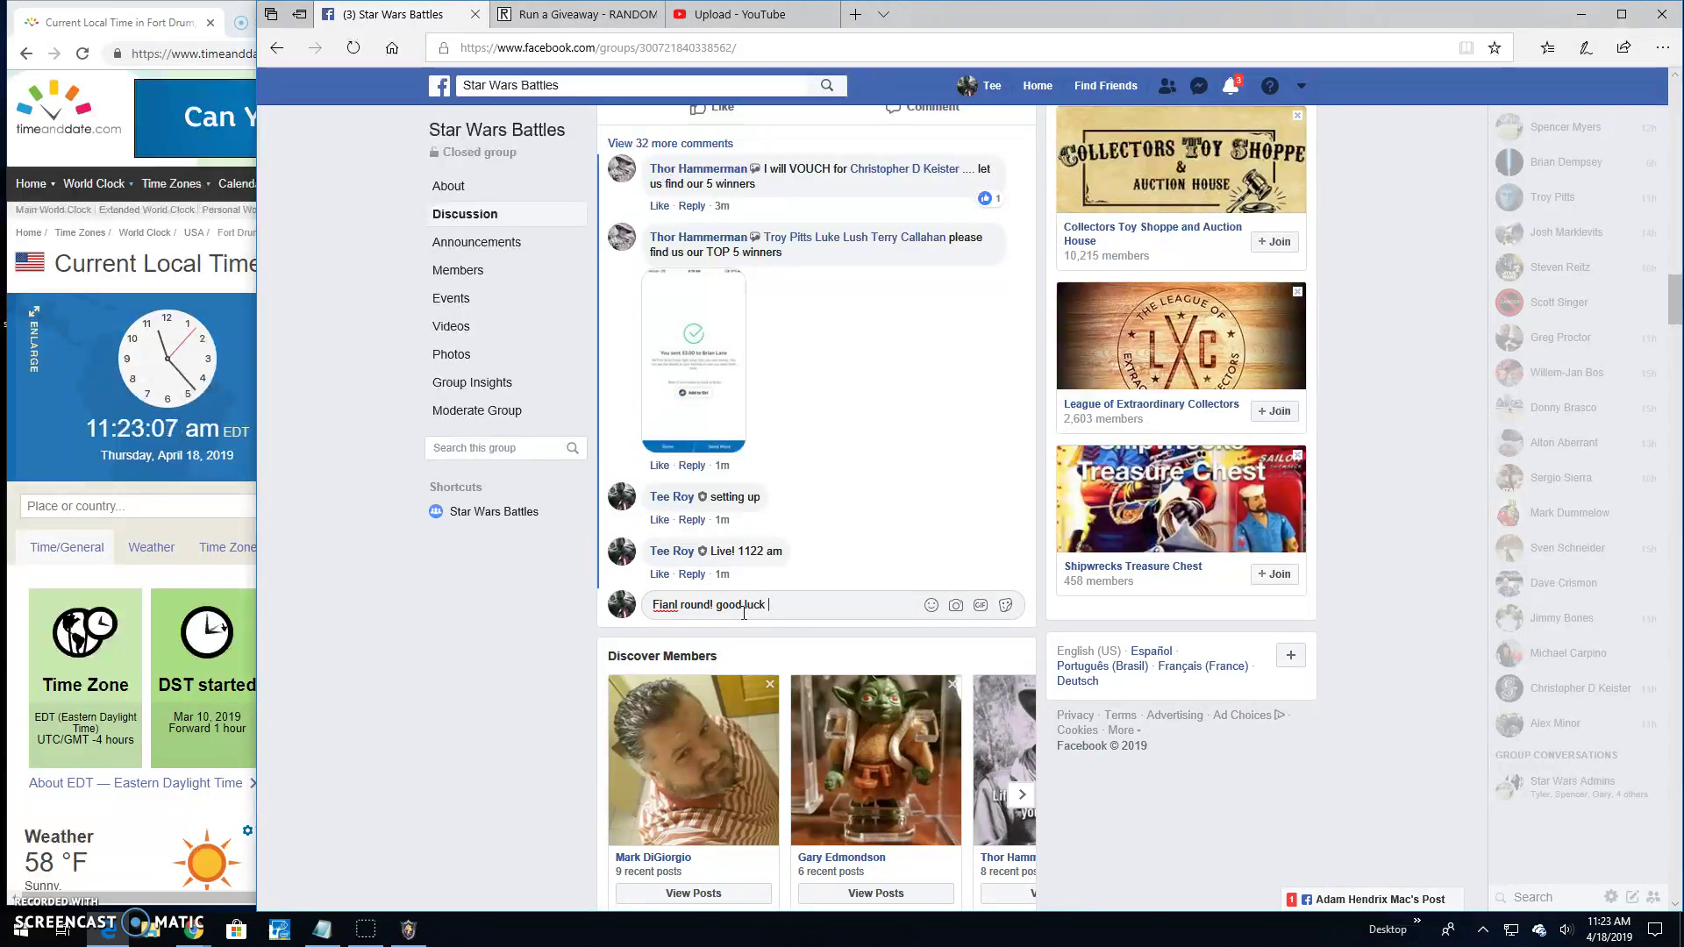
text(!)
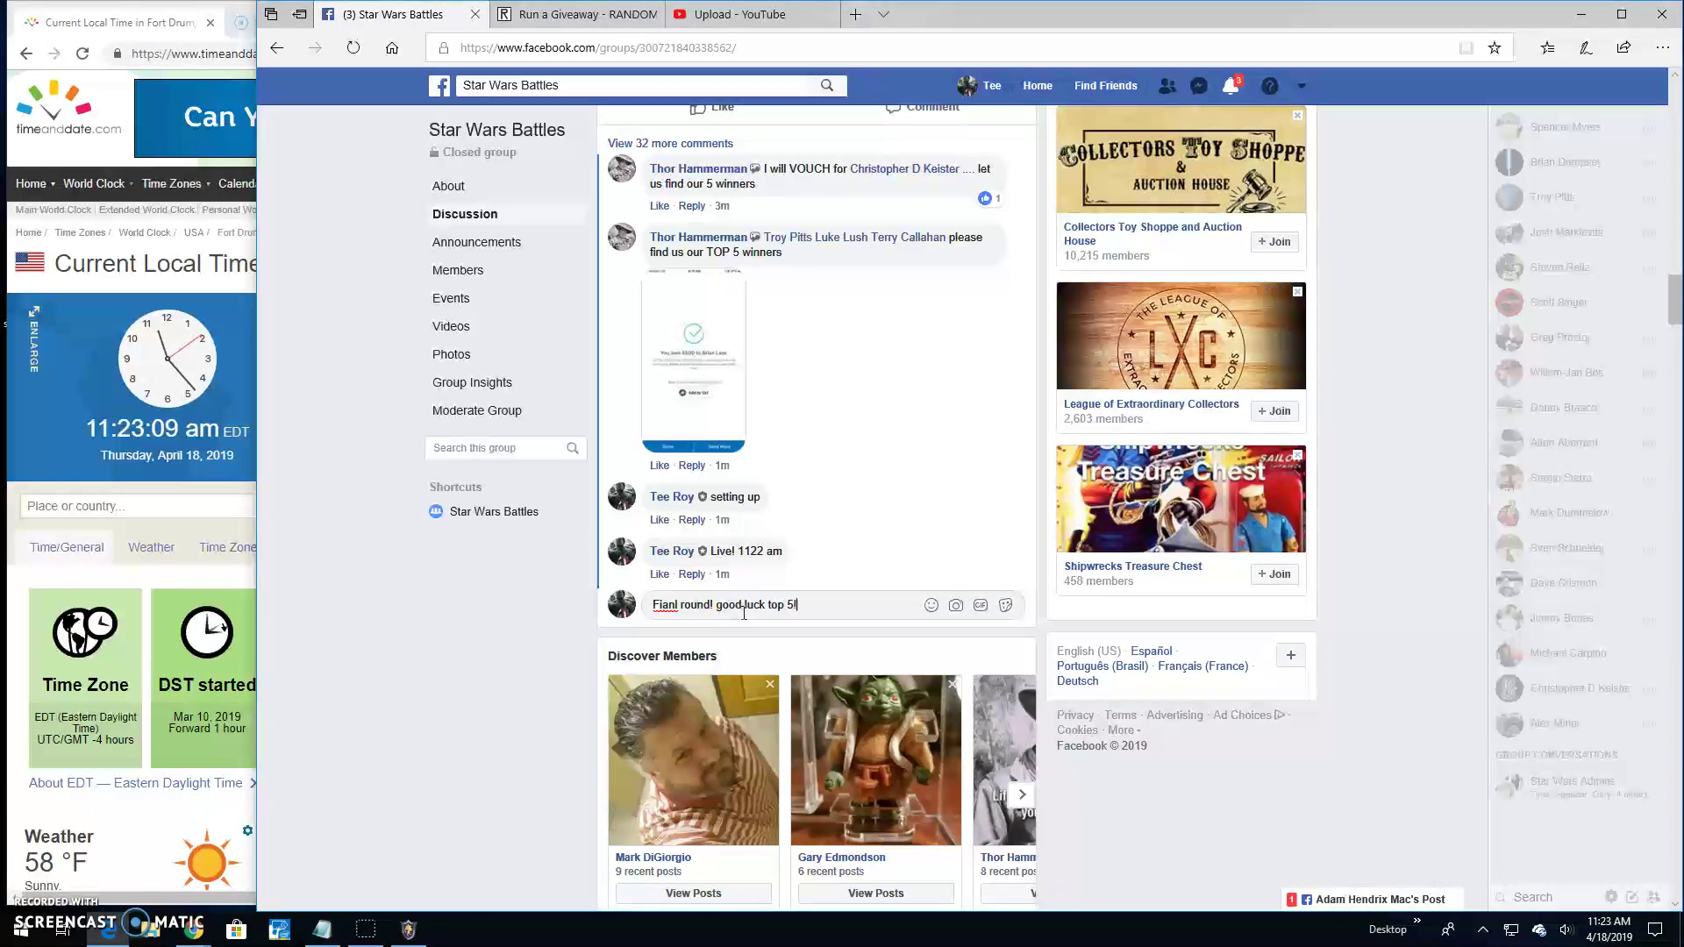
Correct 'Fianl' to 'Final' and post 'Final round! good luck top 5!'
right_click(667, 607)
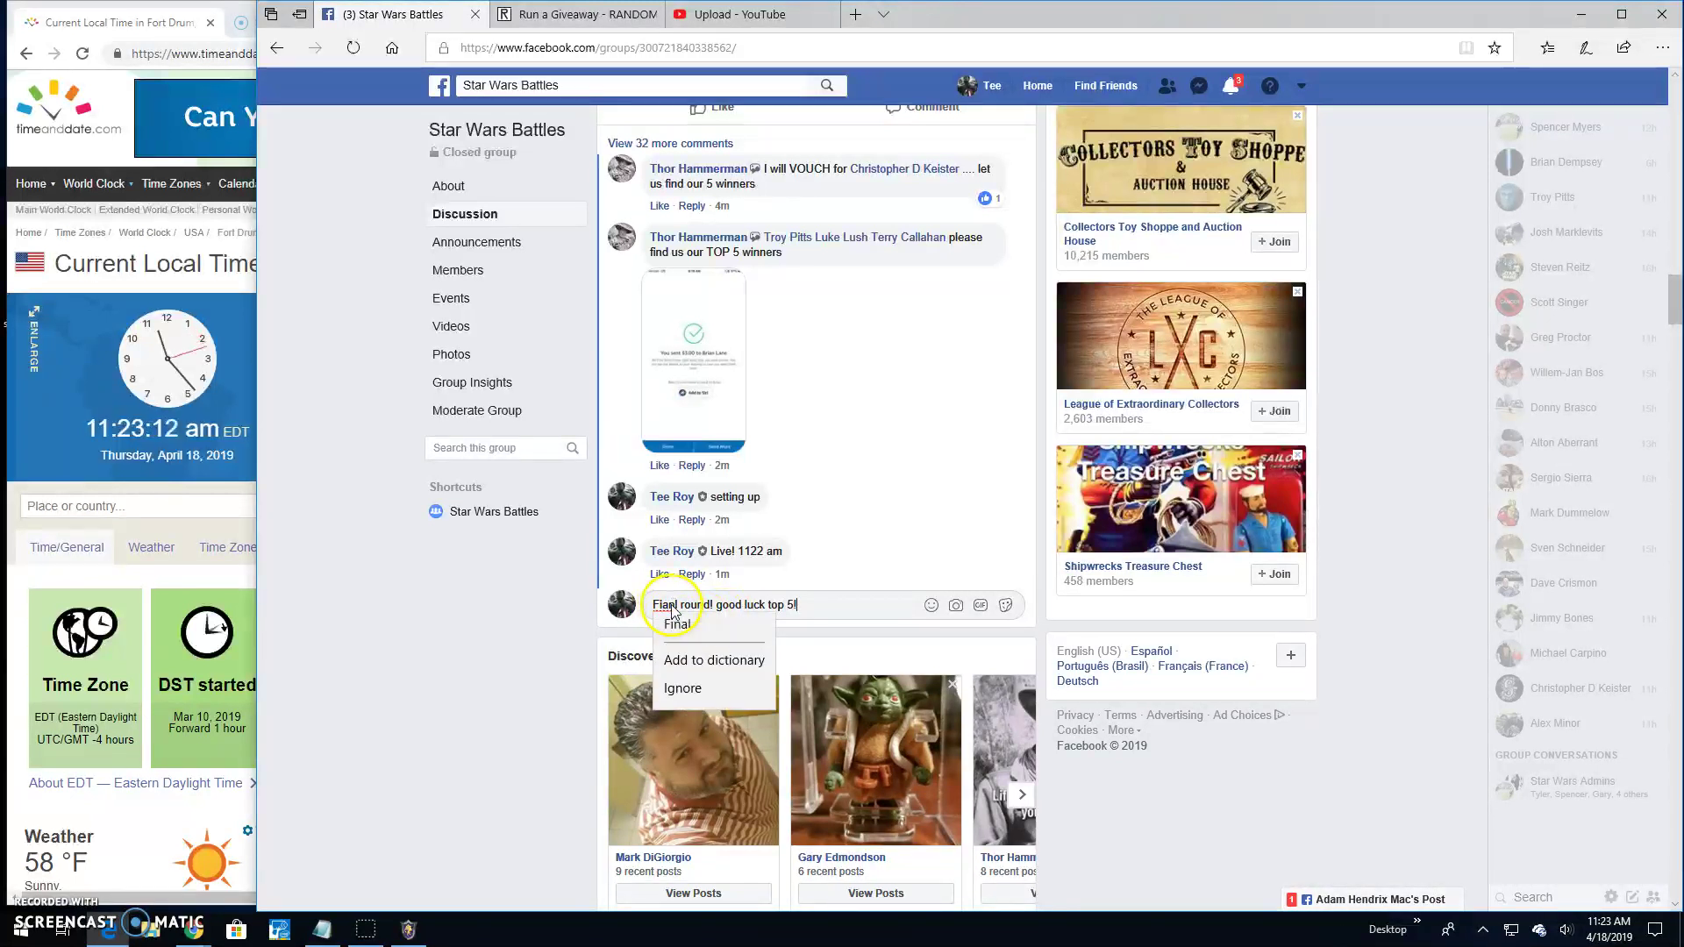
click(678, 635)
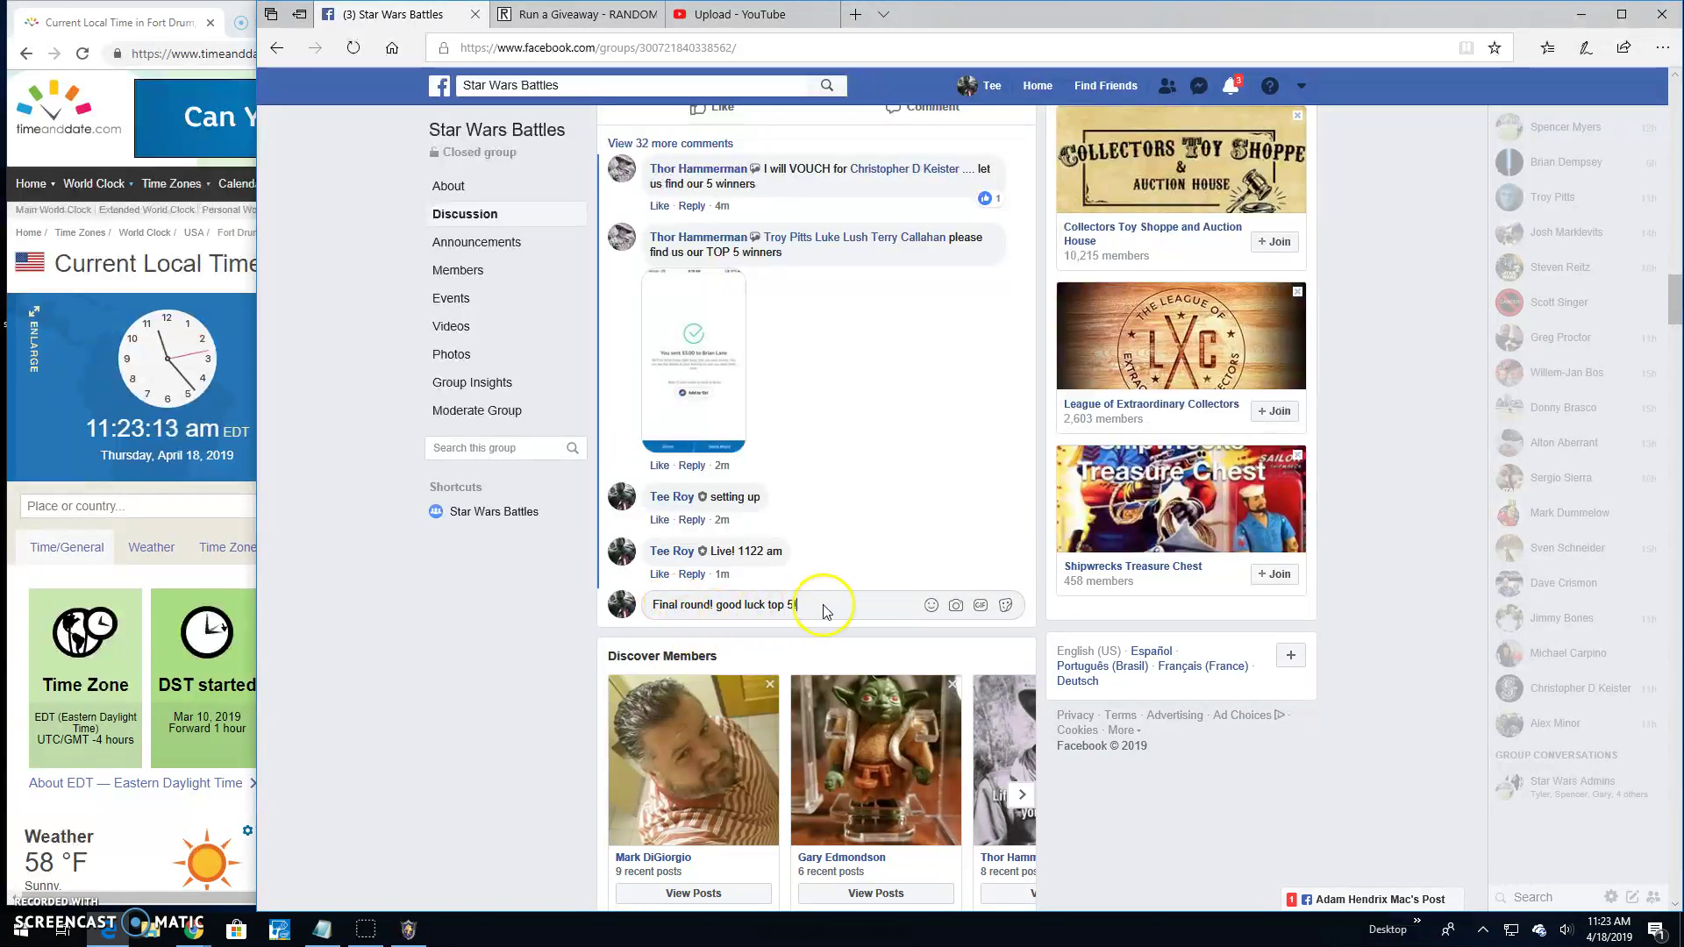
key(Return)
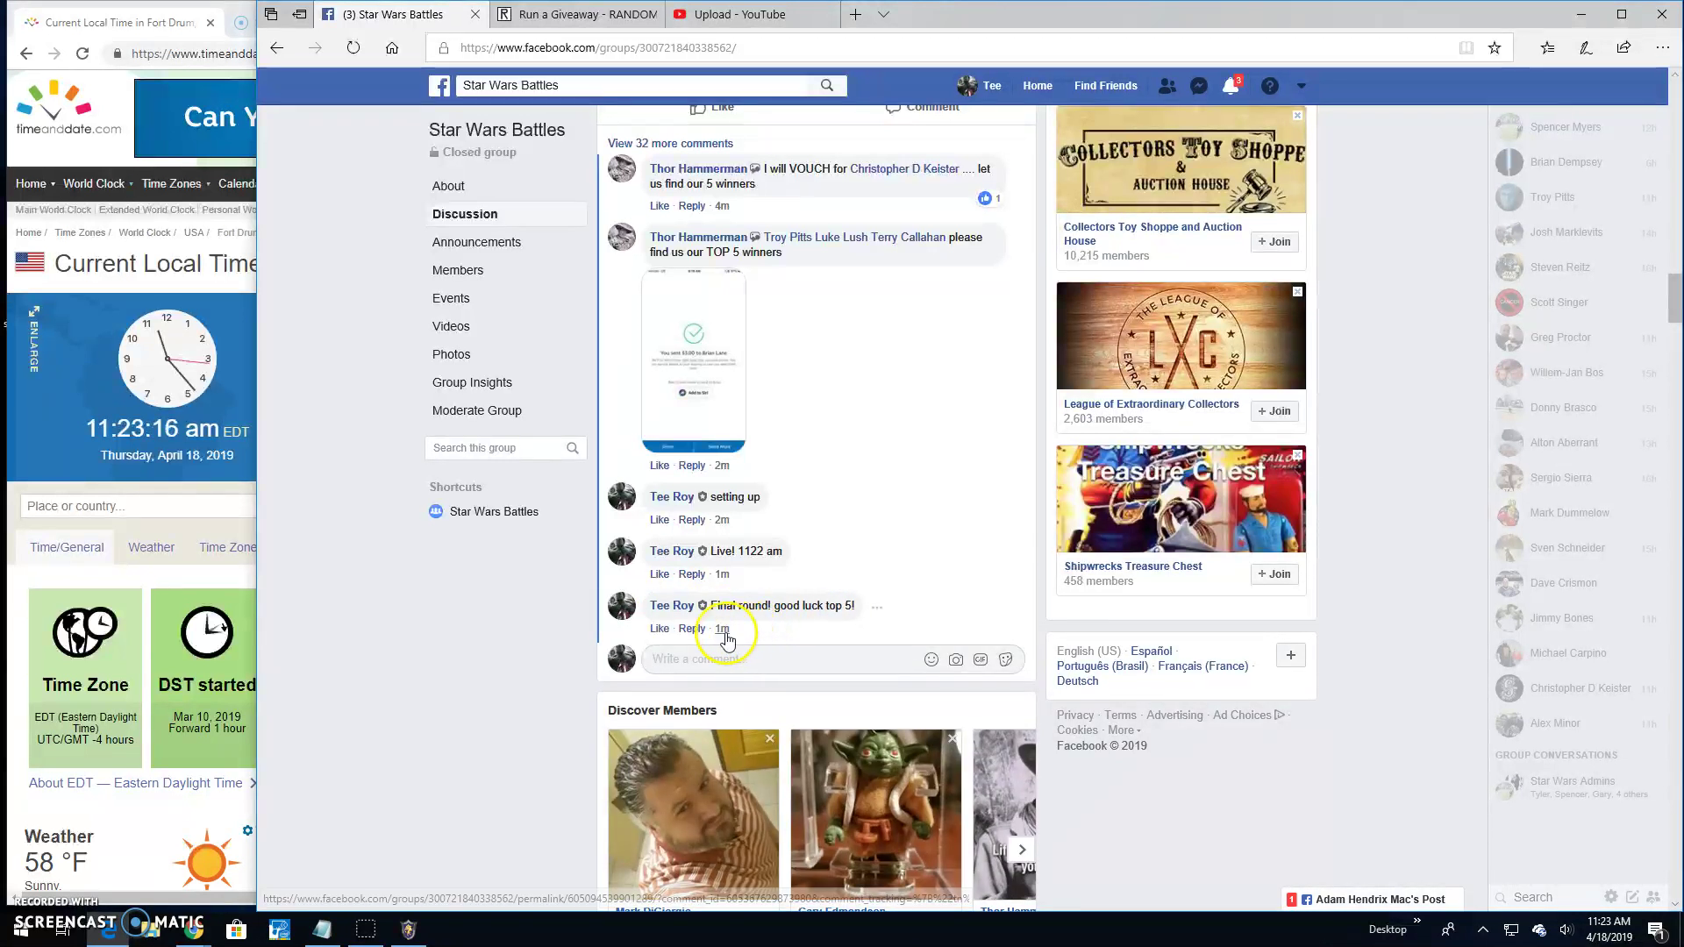
Run round 11, open the tiqozs verification page, and highlight the top five winners
click(591, 16)
click(566, 702)
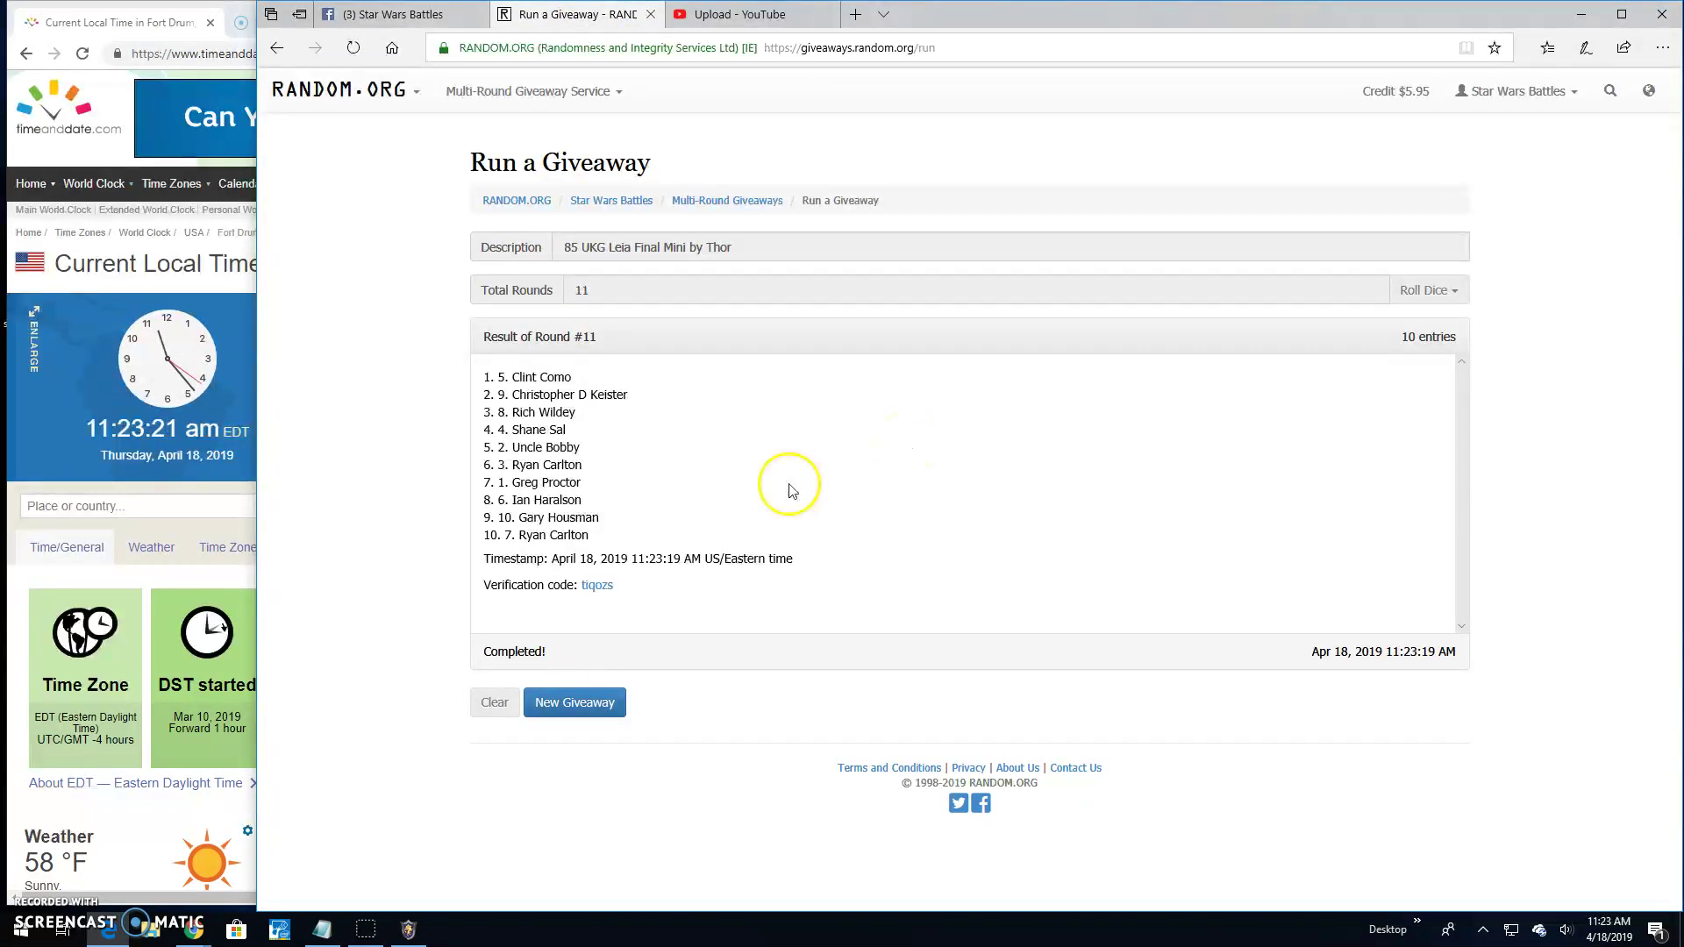
click(598, 585)
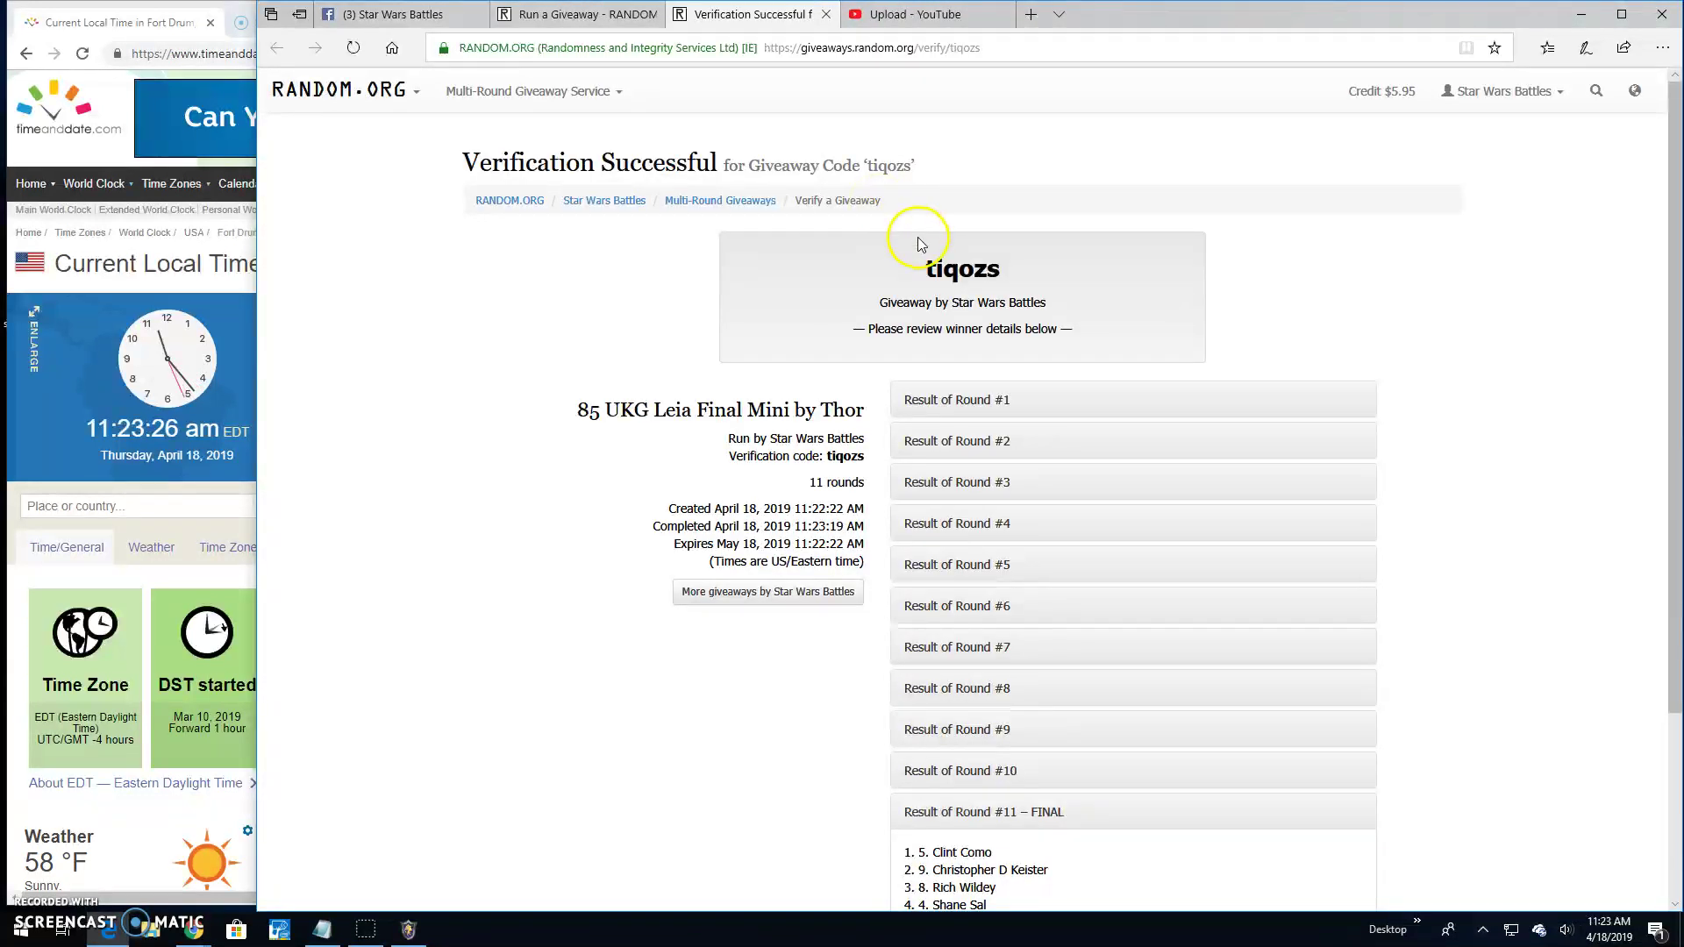
scroll(1079, 360, down, 2)
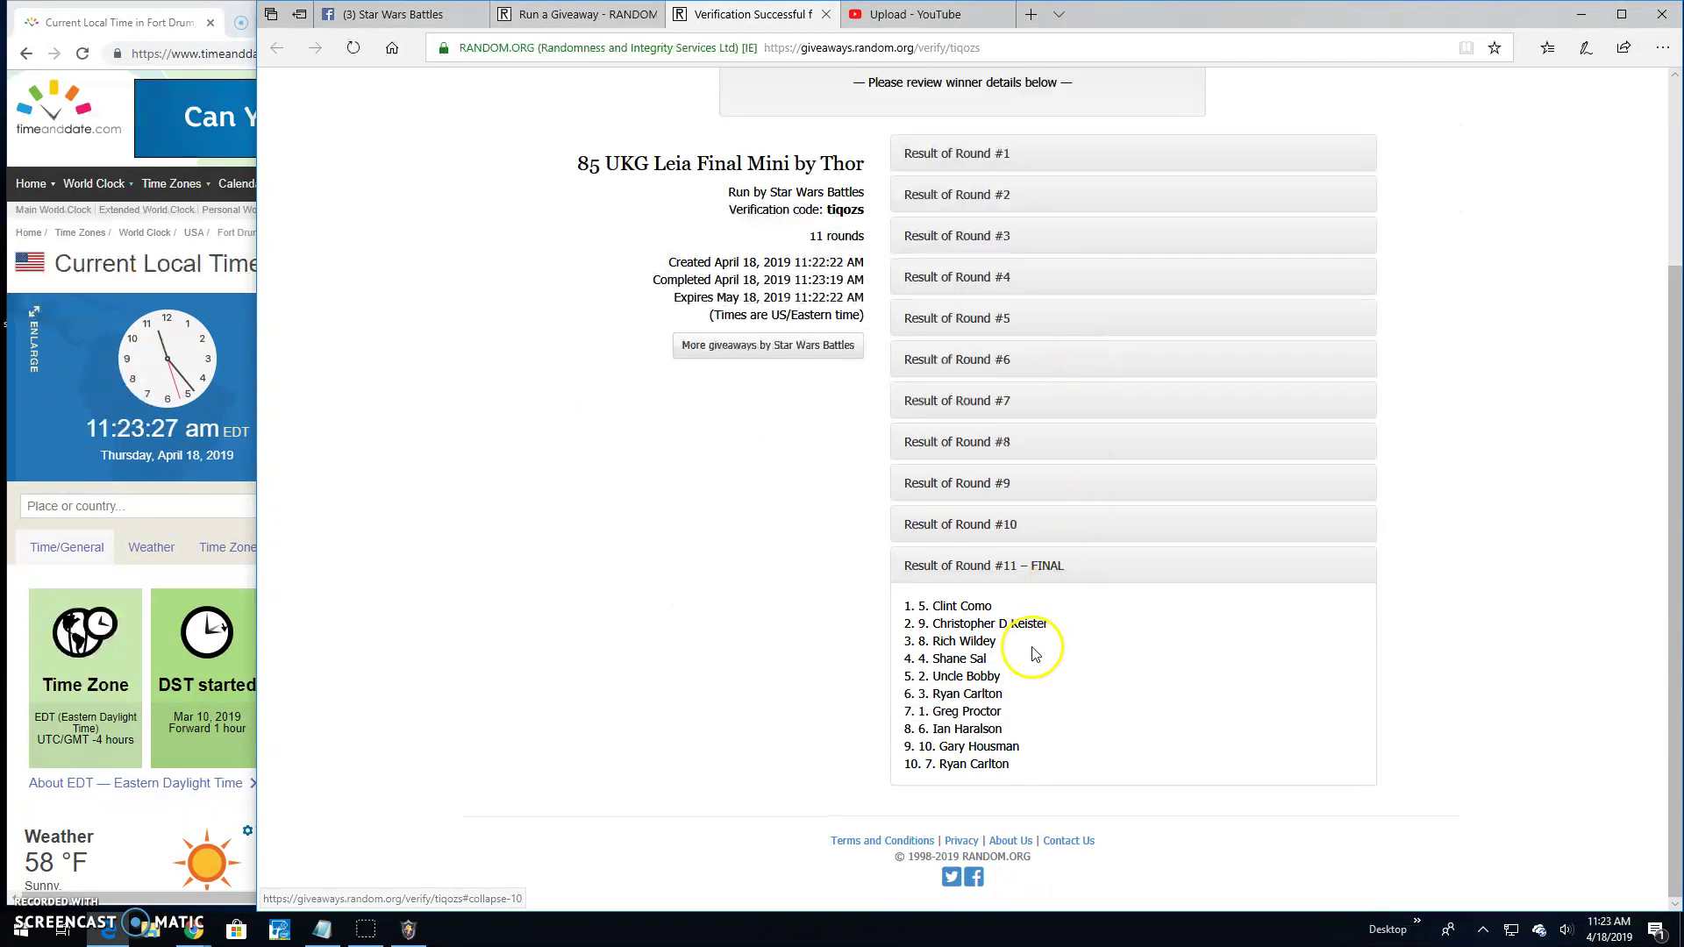
drag(1013, 684, 900, 600)
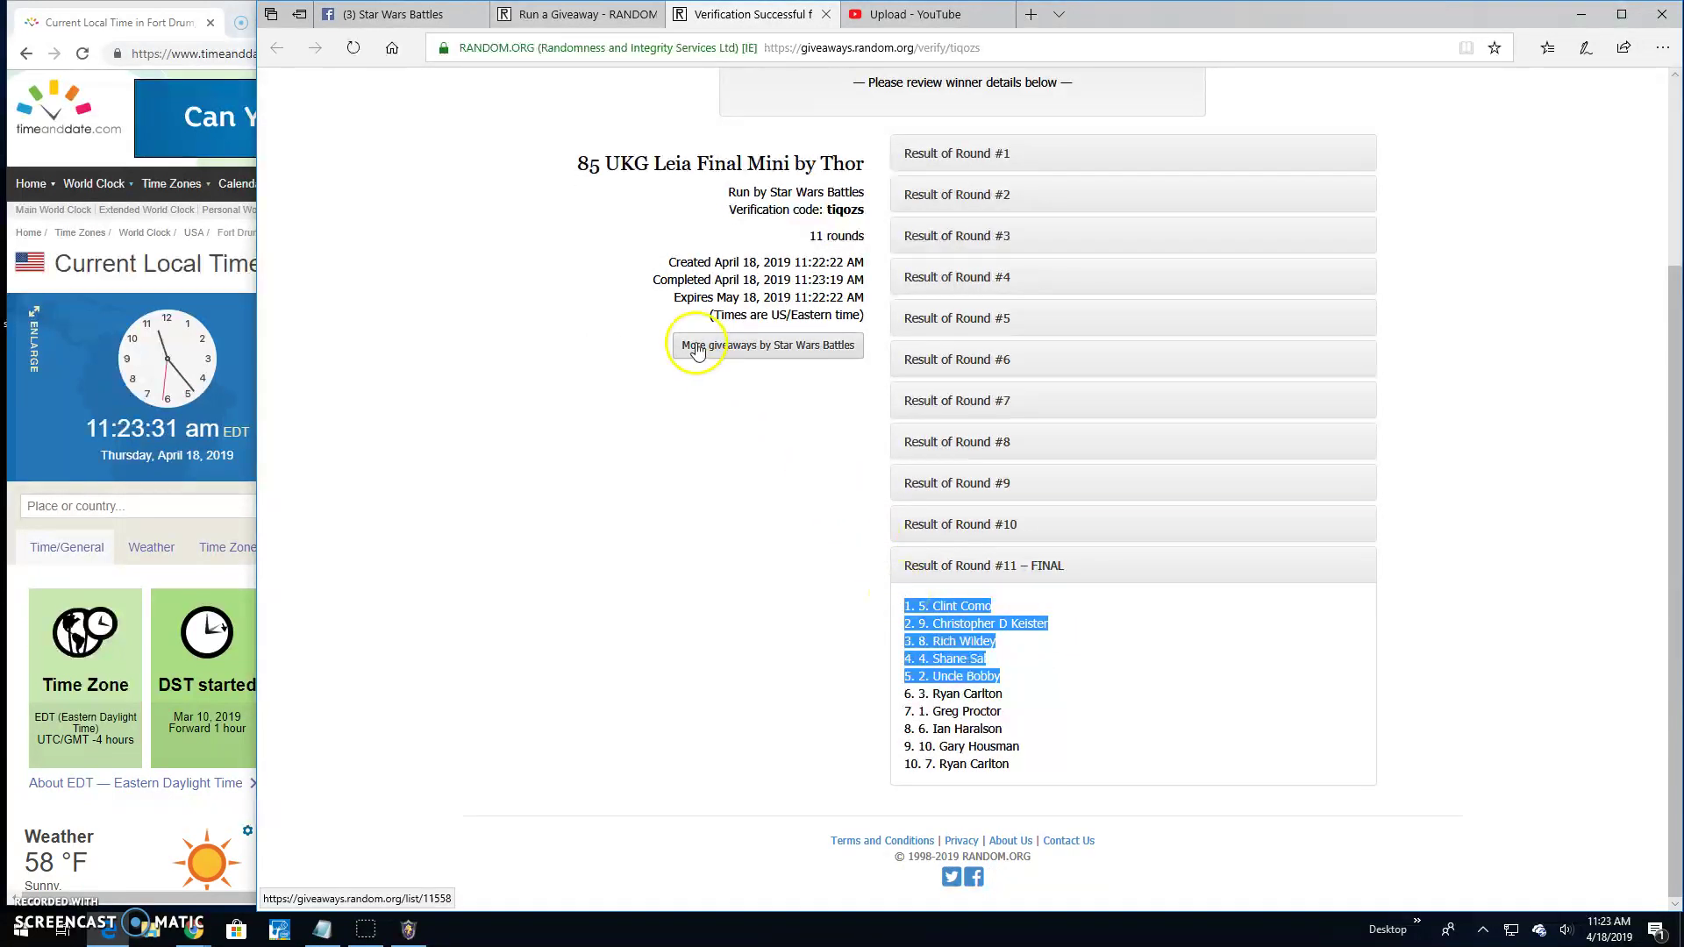
click(416, 15)
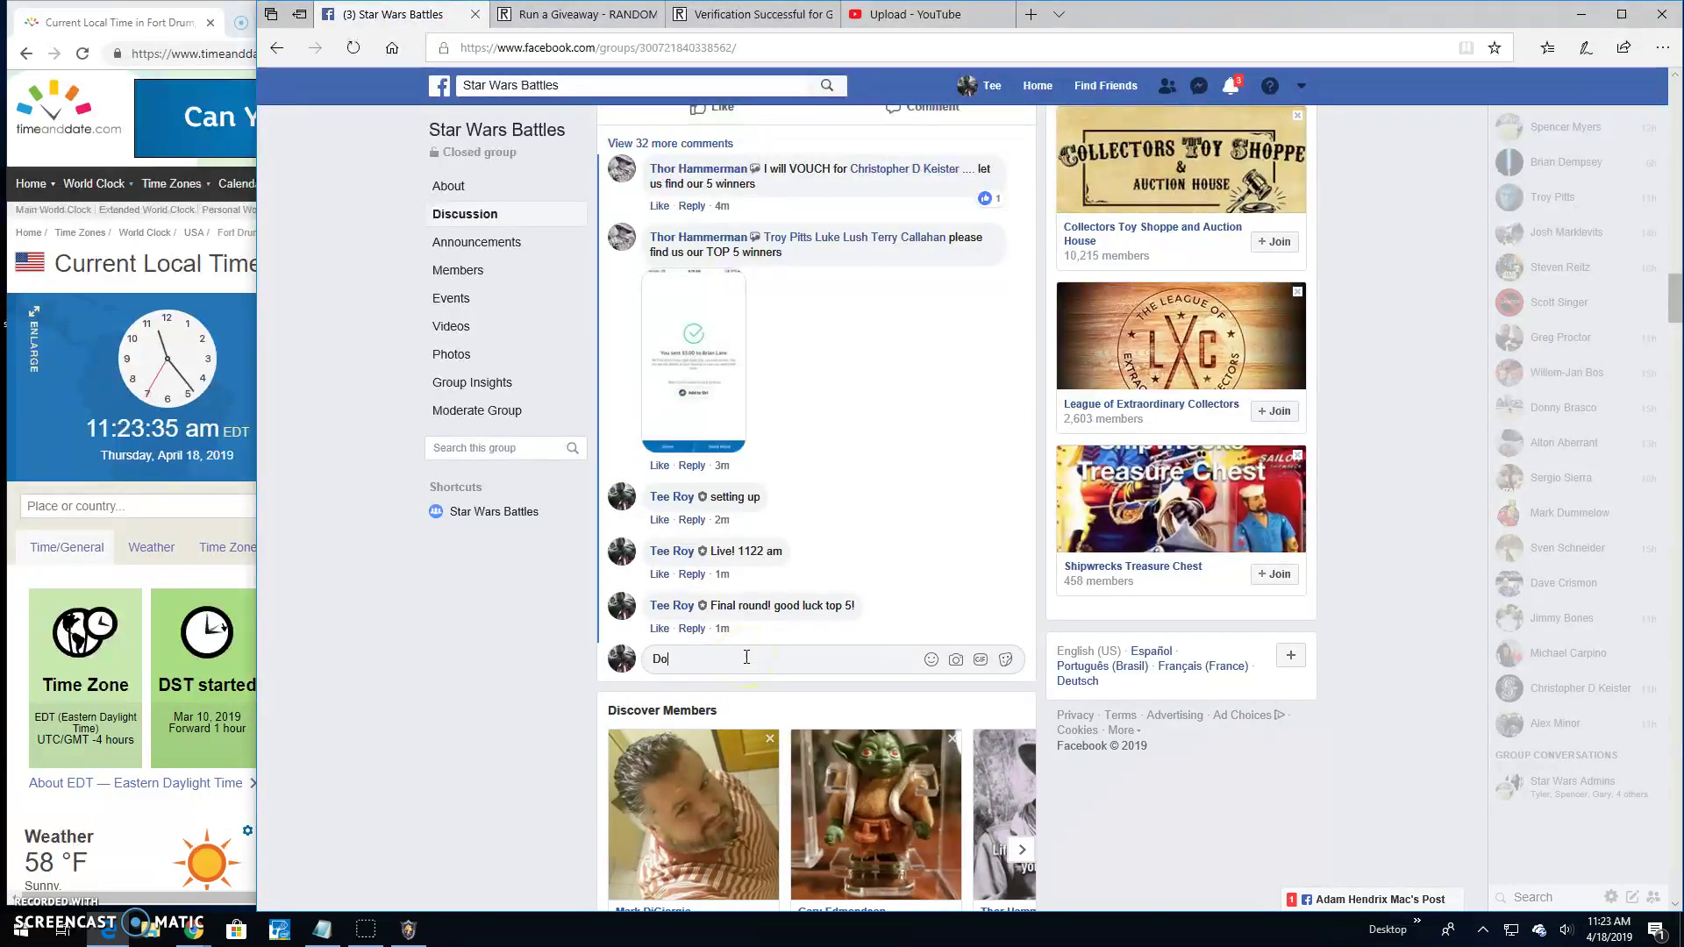
text(ne! 1123)
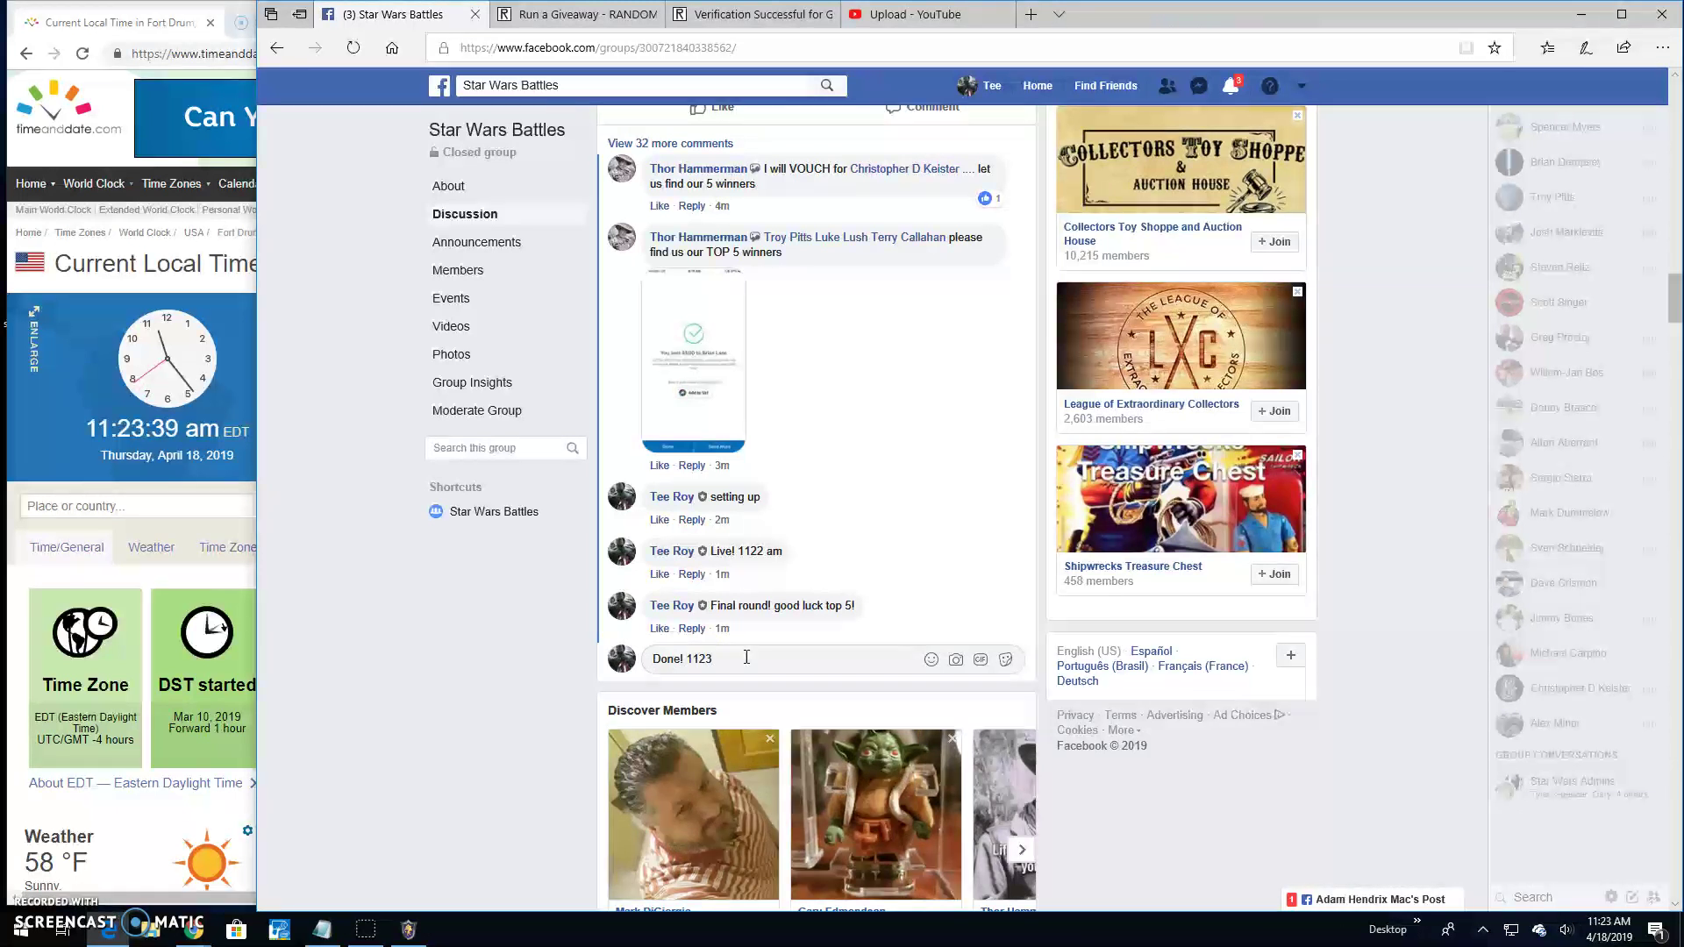
text( am)
Post 'Done! 1123 am' and check the comment's posting time
key(Return)
click(724, 693)
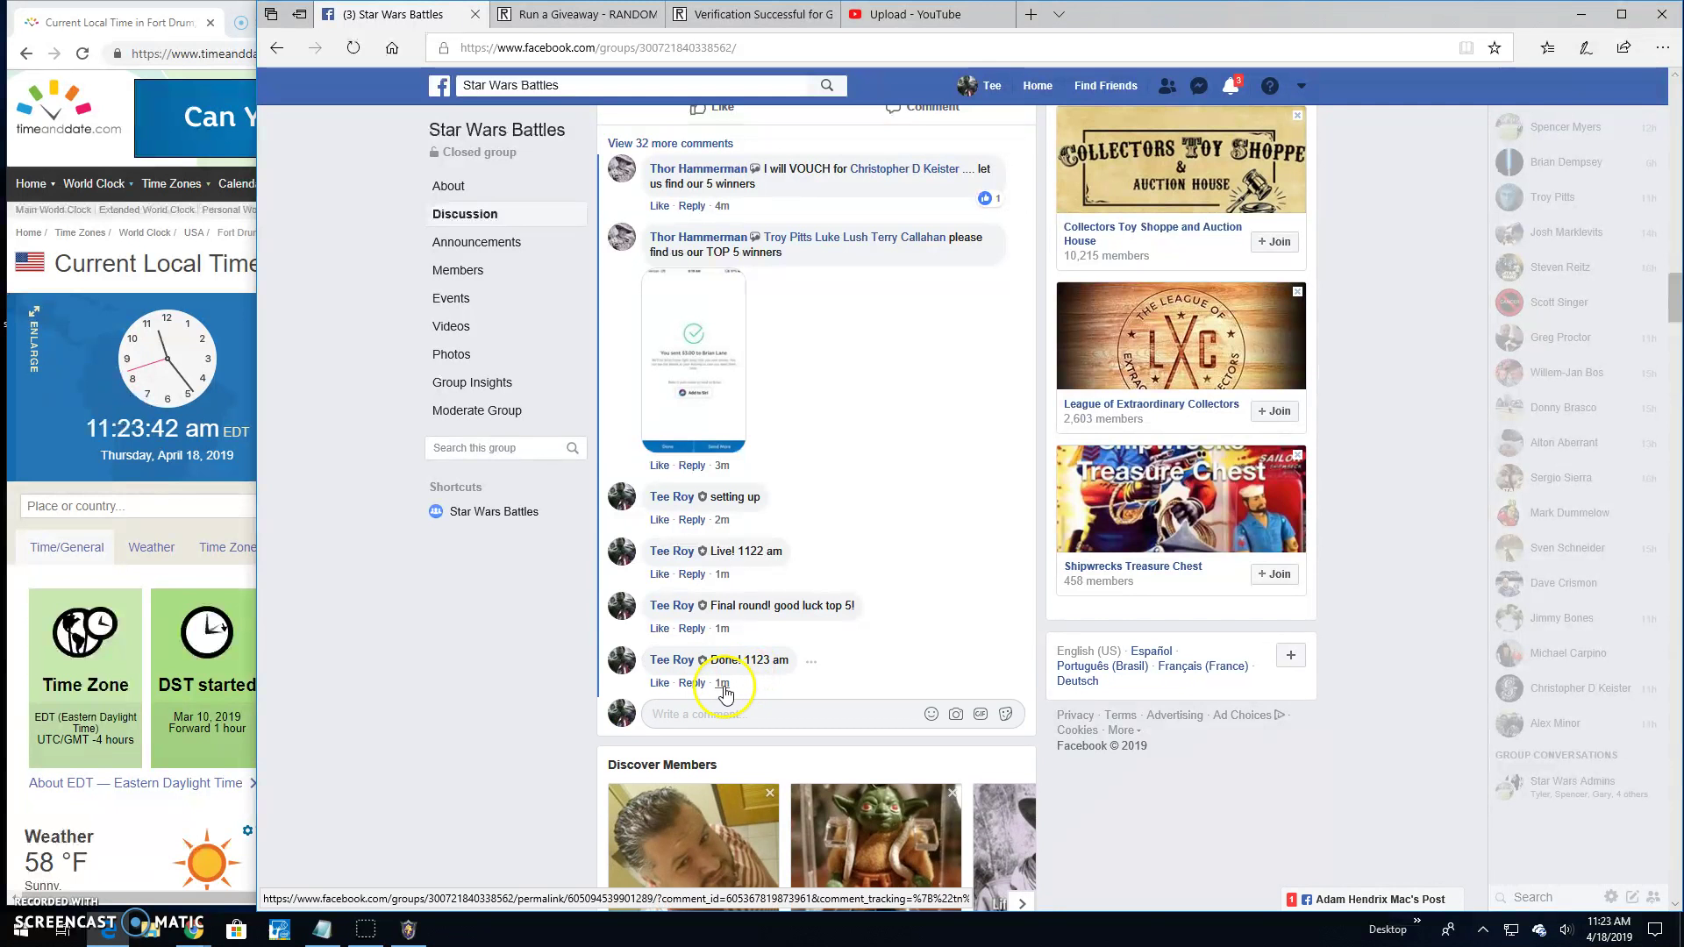